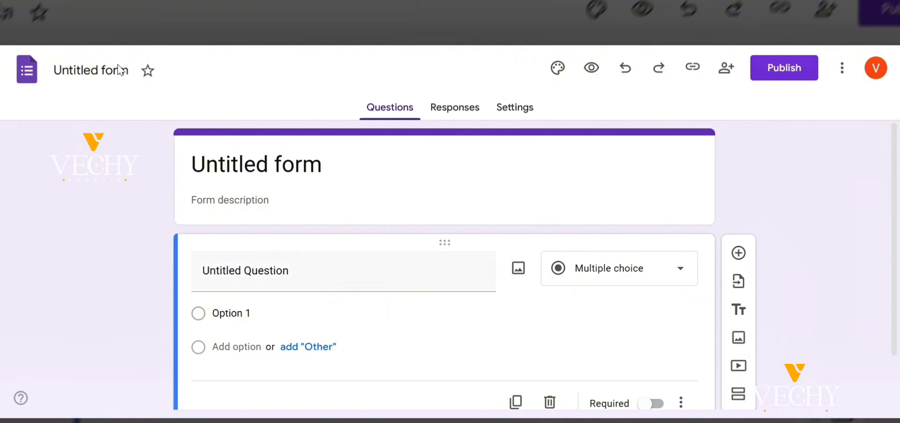
scroll(300, 243, "down", 2)
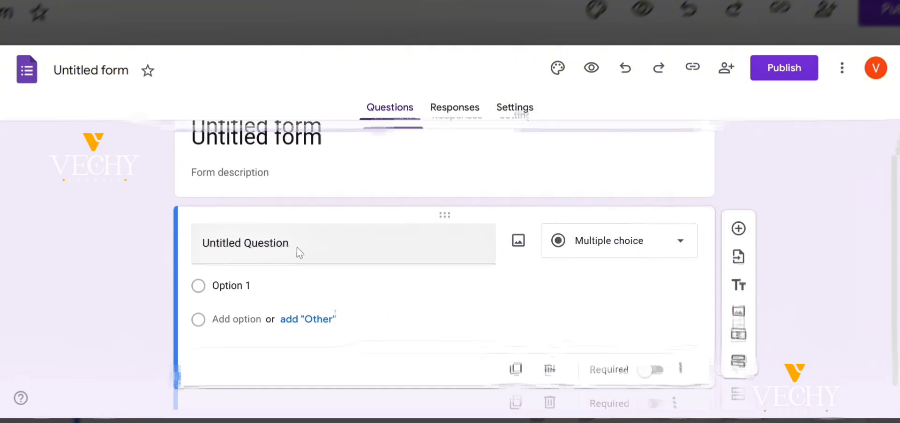
scroll(296, 246, "up", 2)
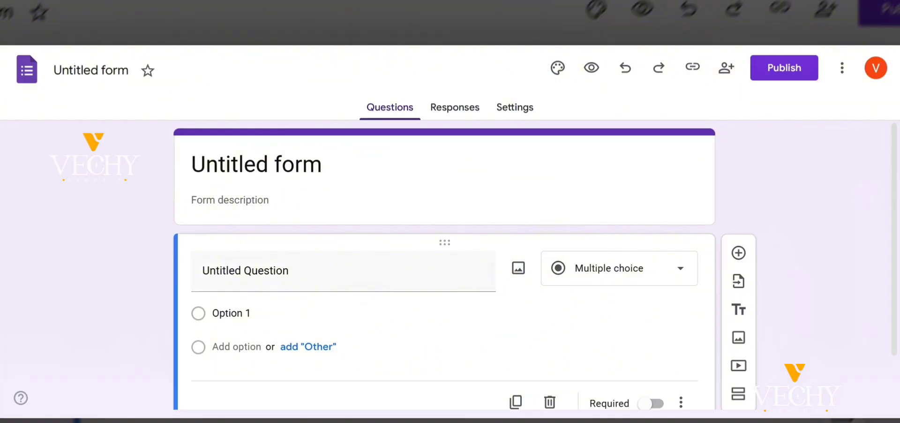
left_click(107, 77)
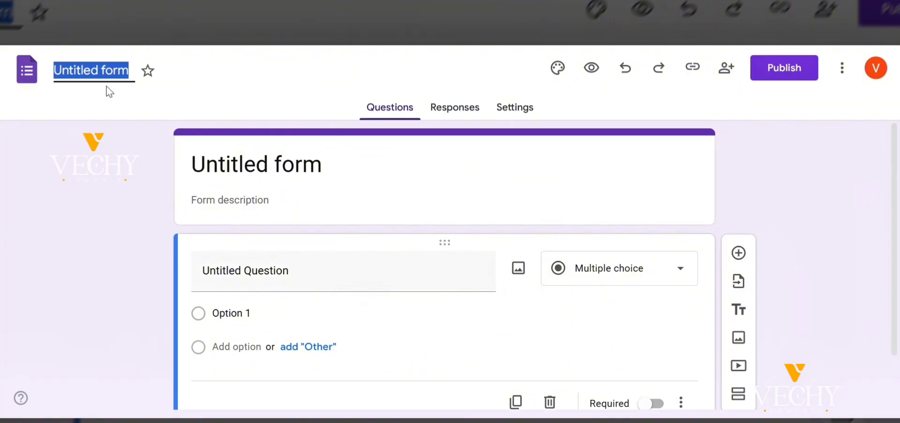
left_click(284, 281)
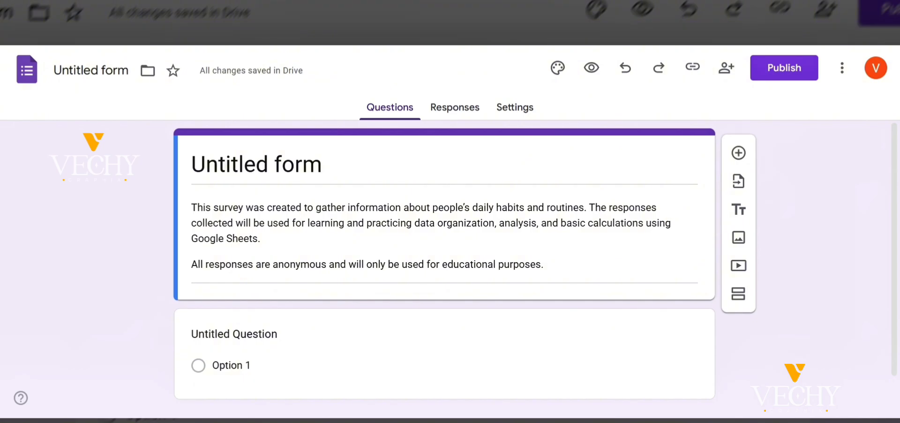
Replace the form's title heading with "Daily Lifestyle & Habits Survey"
left_click(244, 165)
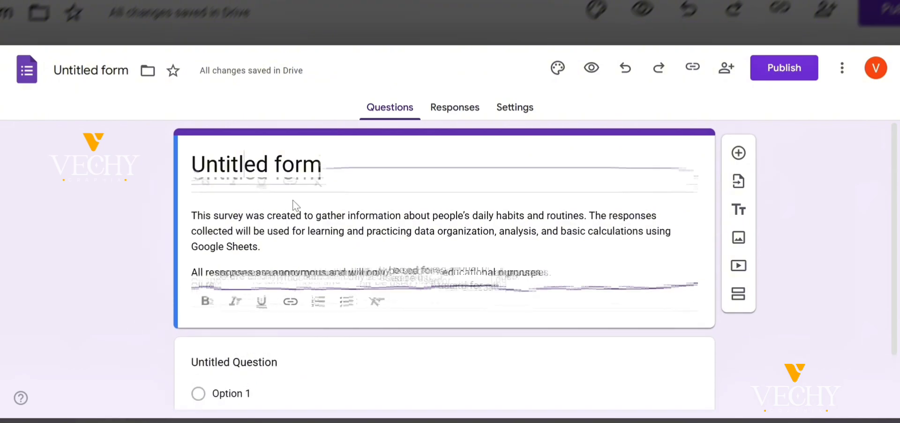
key("ctrl+a")
type("Daily Lifestyle & Habits Survey")
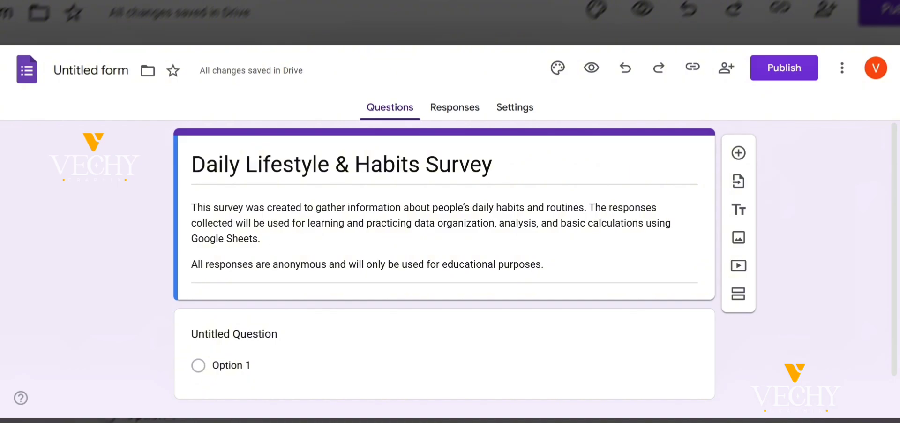
left_click(492, 164)
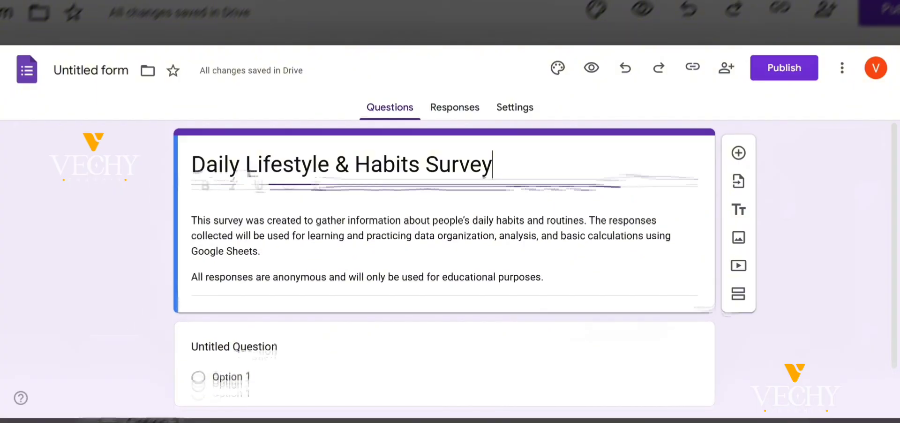
Reword the untitled first question as "What is your first name?" with a short answer response
left_click(243, 381)
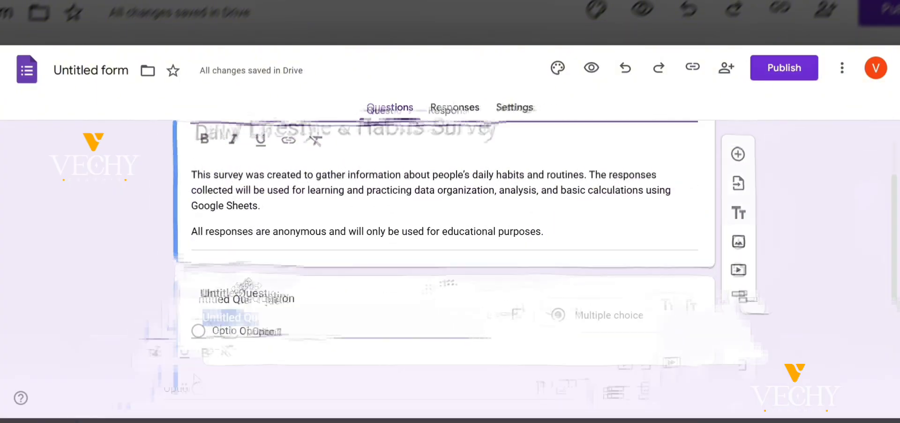
type("What is your first name?")
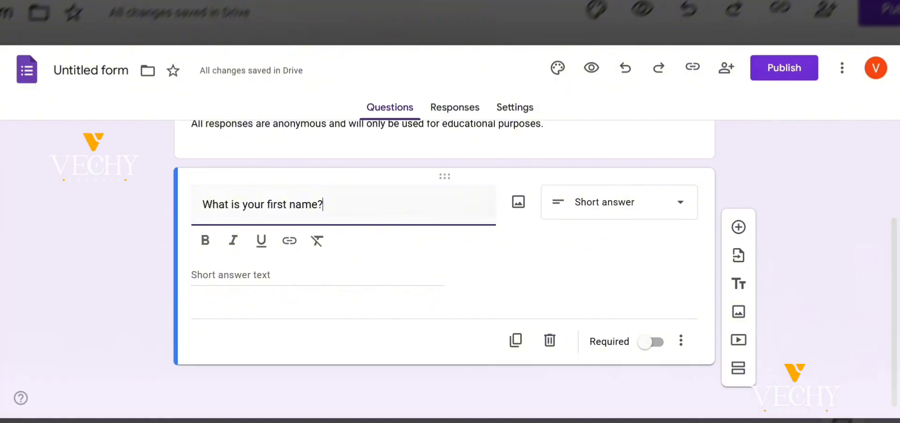
Add a multiple choice question reading "What age range do you belong to?" without leading blank space
left_click(738, 227)
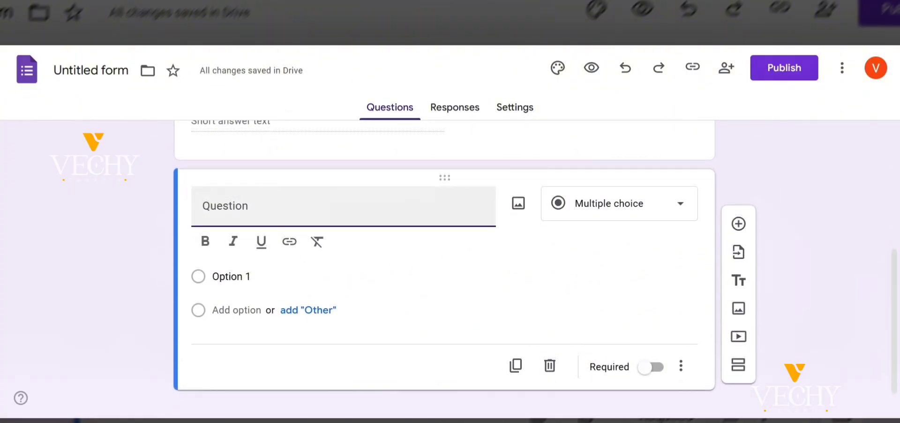
type("What age range do you belong to?")
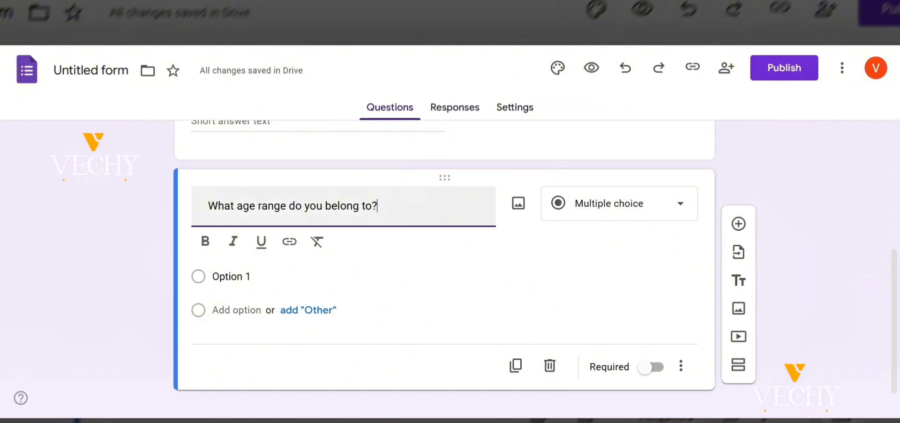
key("Home")
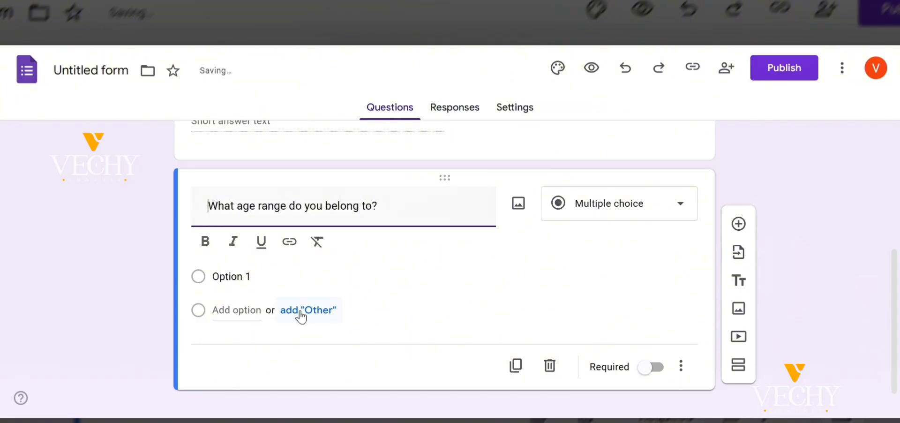
key("BackSpace")
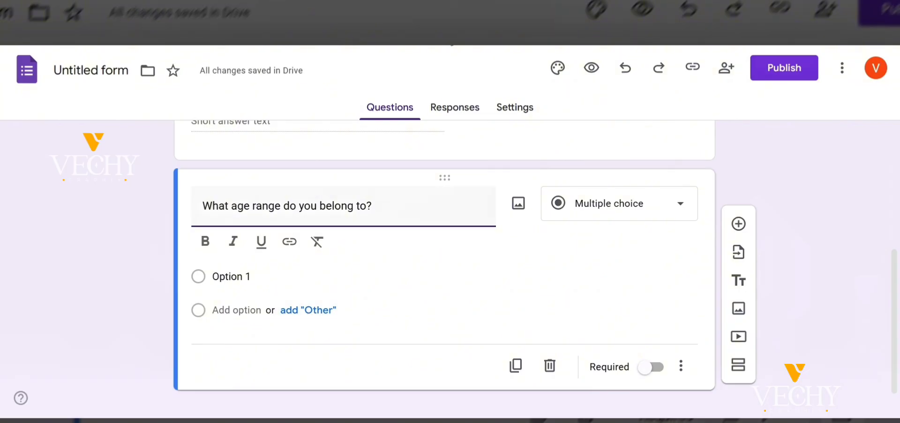
left_click(451, 44)
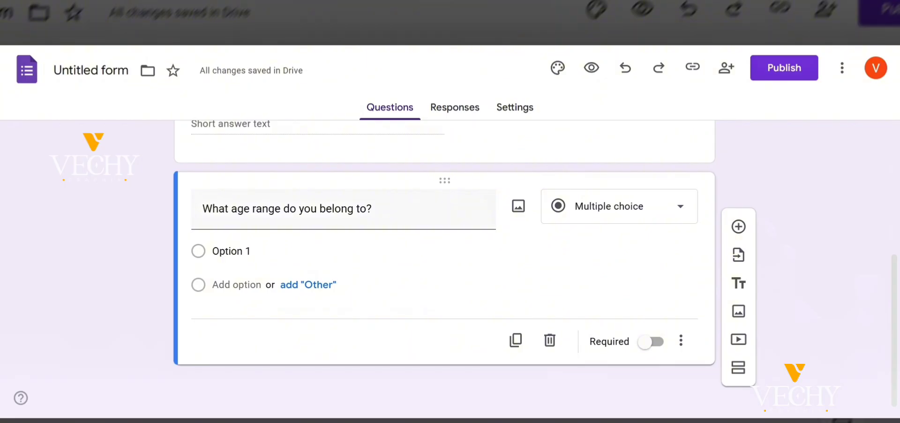
left_click(203, 208)
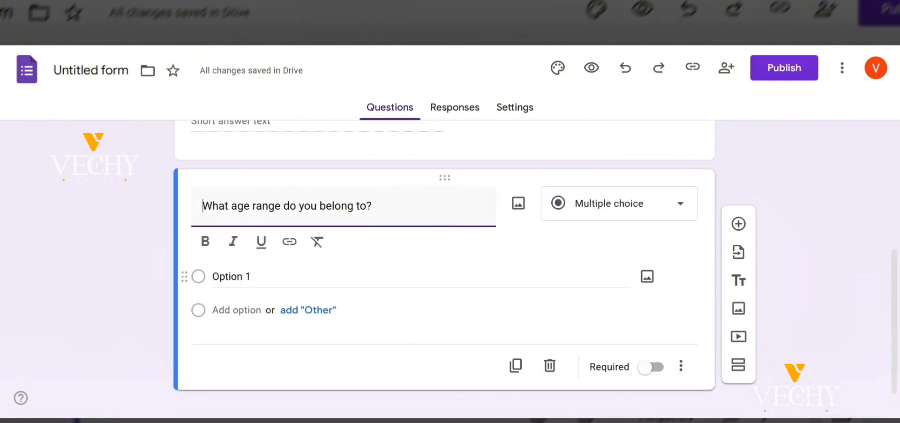
Enter "Under 18" and "18 – 24" as the first two options of the age range question
left_click(232, 278)
type("Under 18")
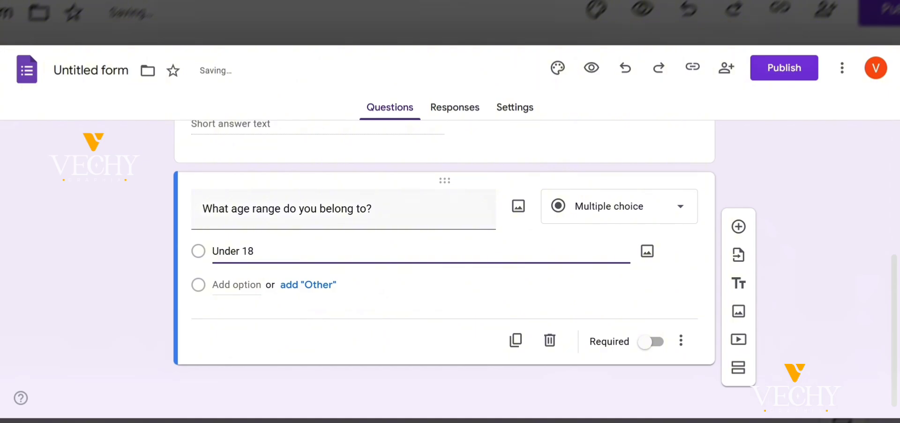
left_click(455, 58)
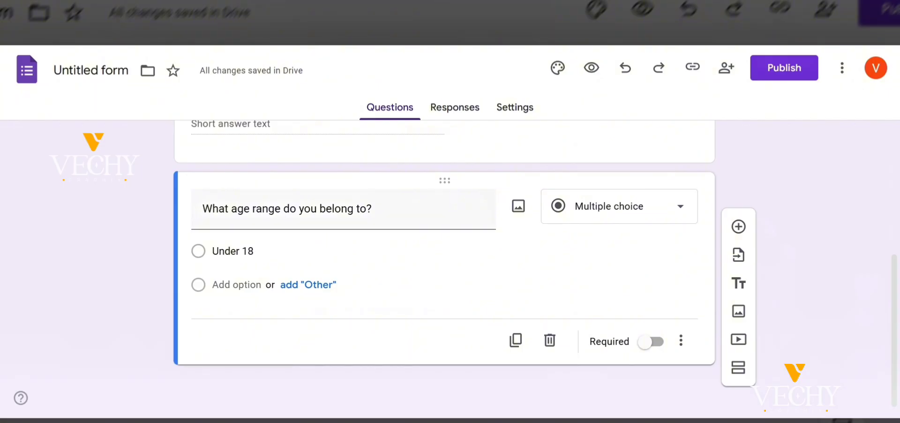
left_click(247, 251)
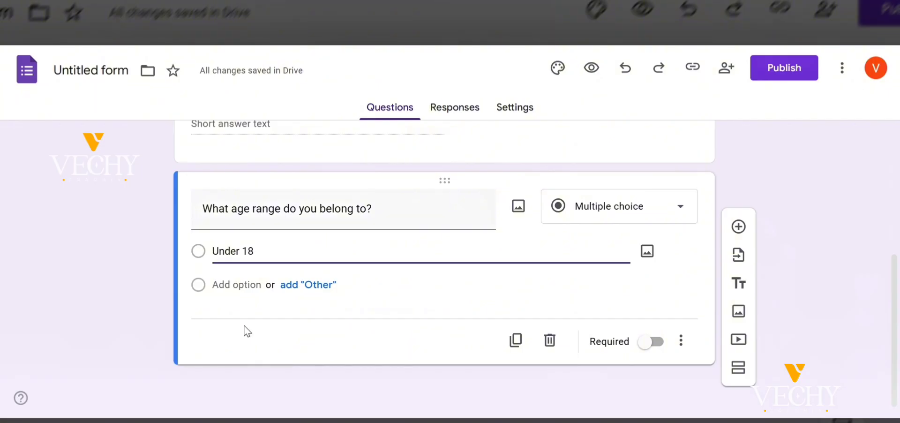
left_click(253, 285)
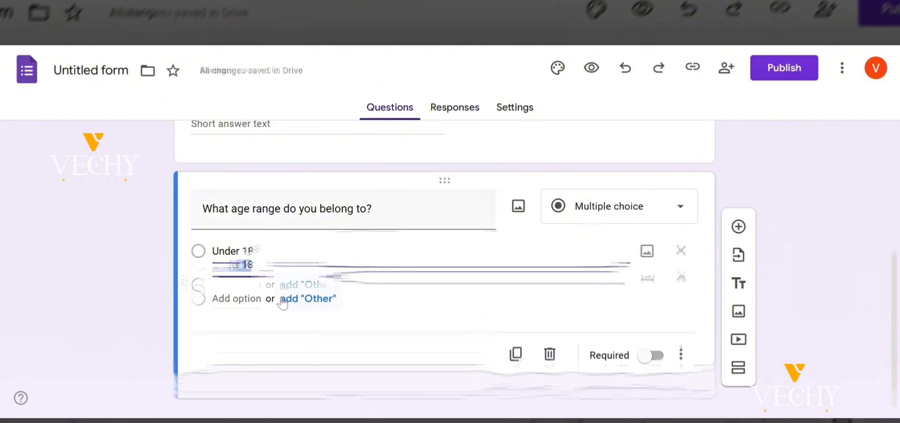
type("18 - 24")
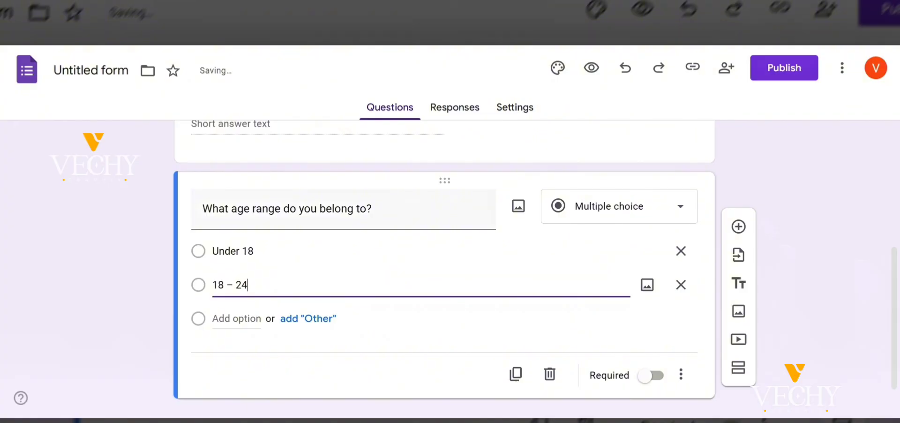
Add the options "25 – 34", "35 – 44" and "45 and above" to the age range question
left_click(236, 318)
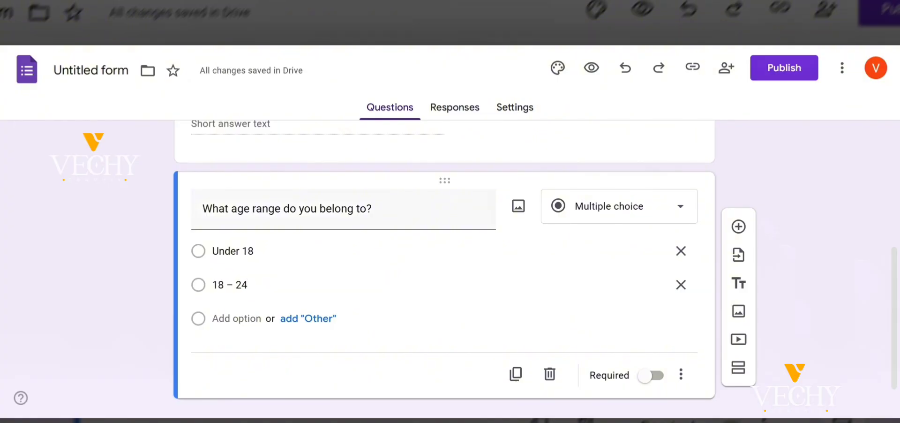
left_click(241, 319)
type("25 – 34")
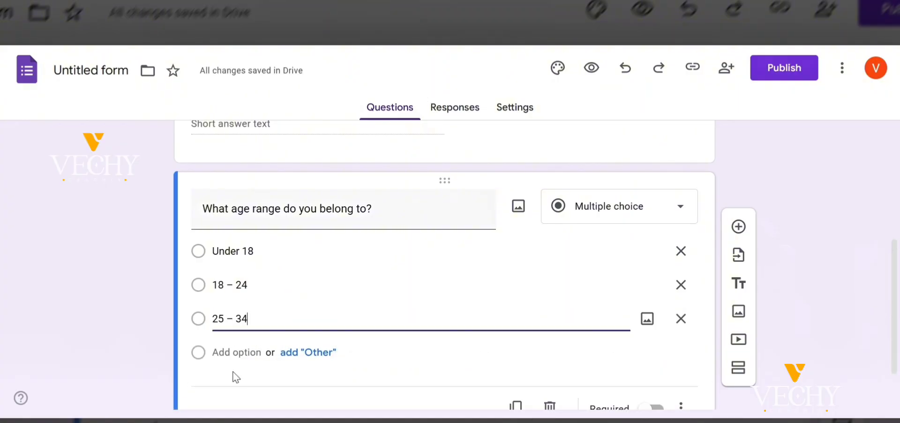
left_click(237, 353)
type("35 – 44")
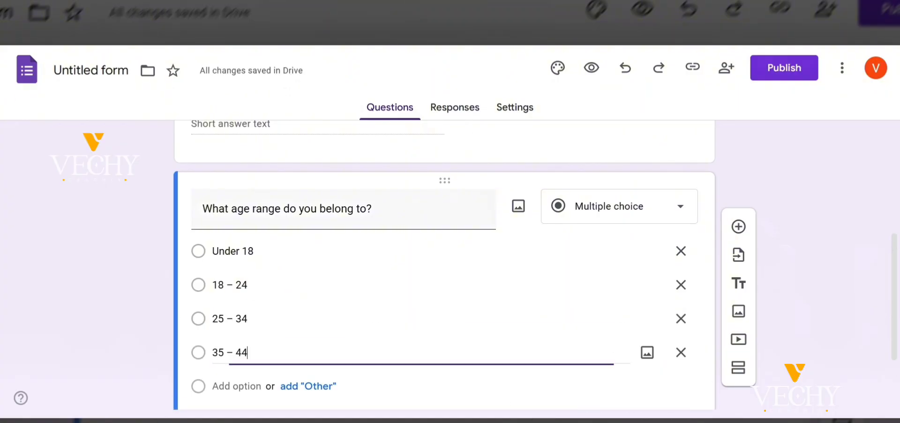
left_click(237, 385)
type("45 and above")
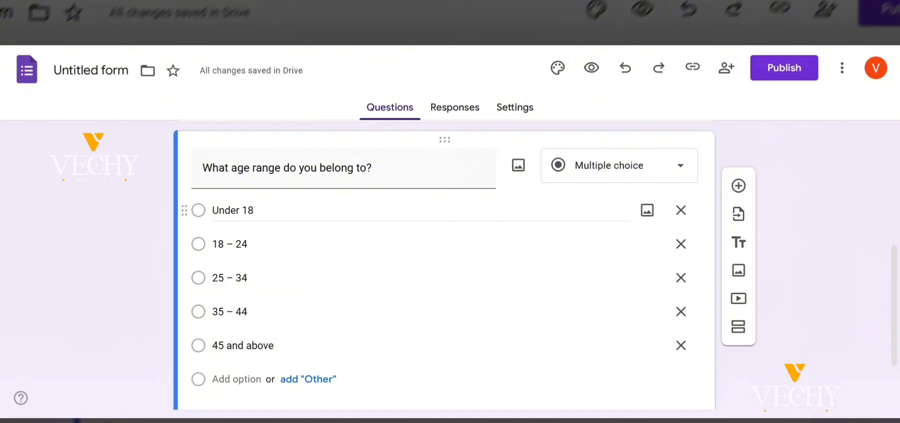
Add a new question below the age range one reading "How many hours do you sleep daily?" without leading blank space
scroll(661, 206, "down", 2)
scroll(661, 206, "down", 1)
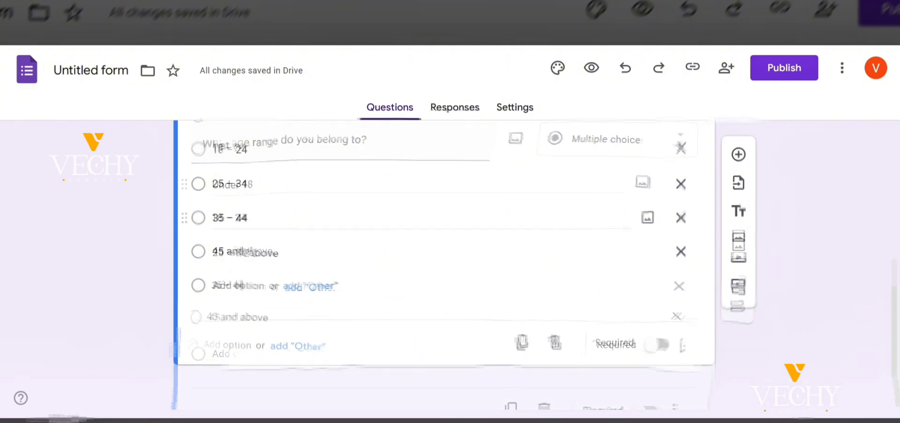
scroll(661, 207, "up", 6)
scroll(732, 158, "down", 7)
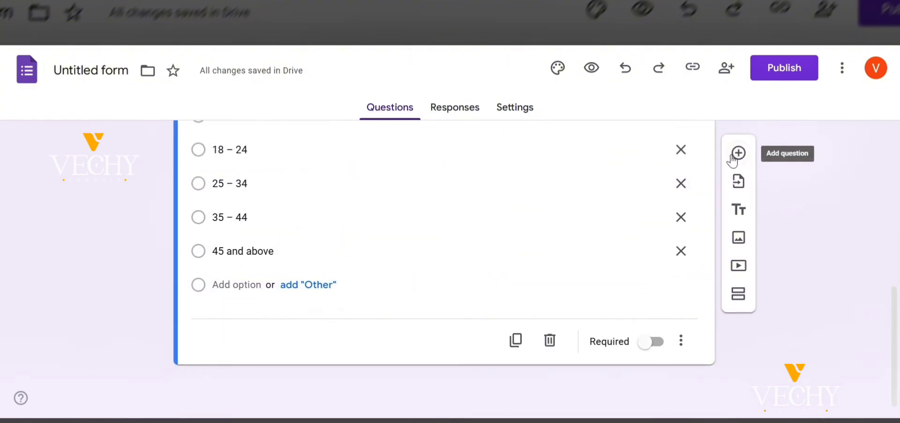
left_click(734, 155)
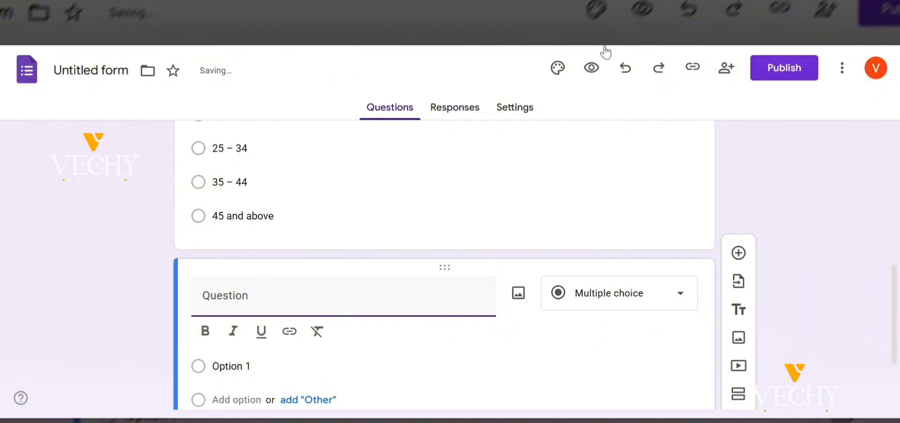
left_click(604, 47)
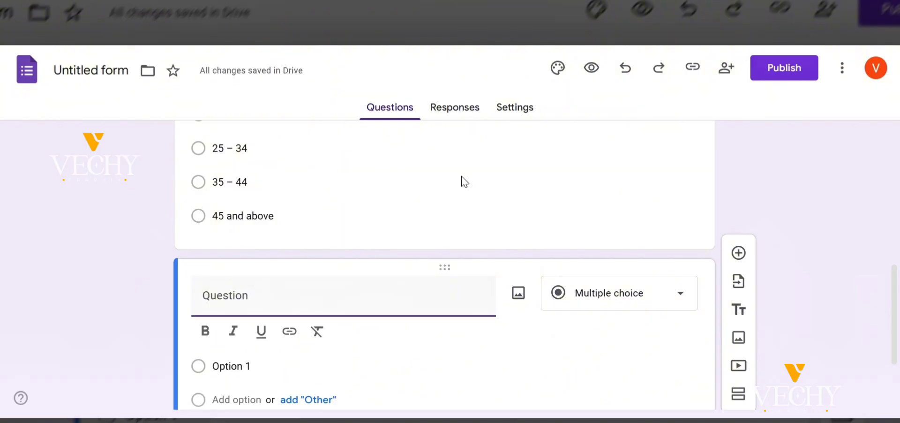
type("How many hours do you sleep daily?")
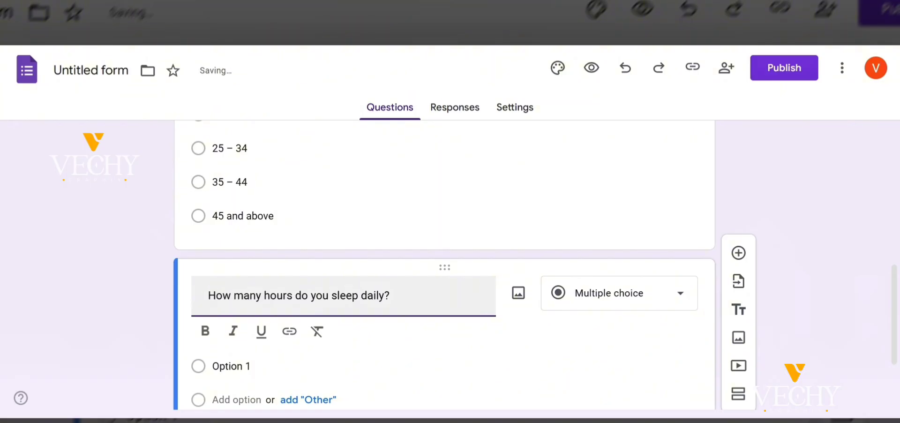
key("BackSpace")
key("BackSpace")
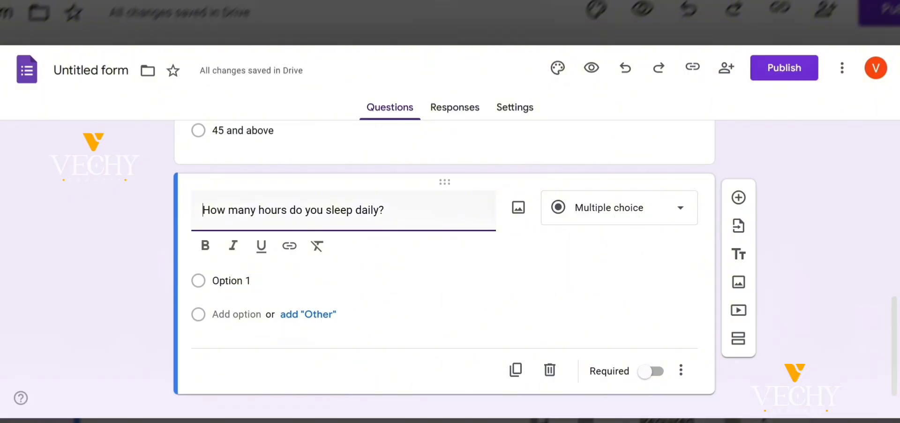
Change the sleep hours question to the Short answer type and make it required
left_click(653, 215)
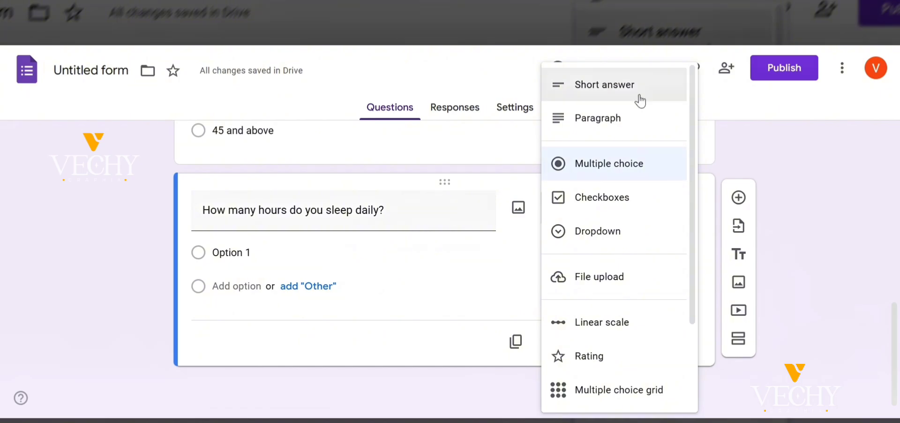
left_click(638, 94)
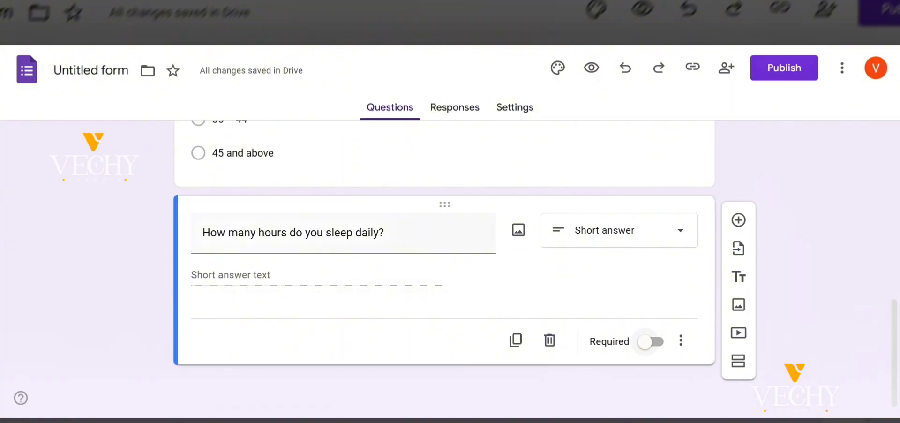
left_click(650, 341)
scroll(543, 205, "up", 2)
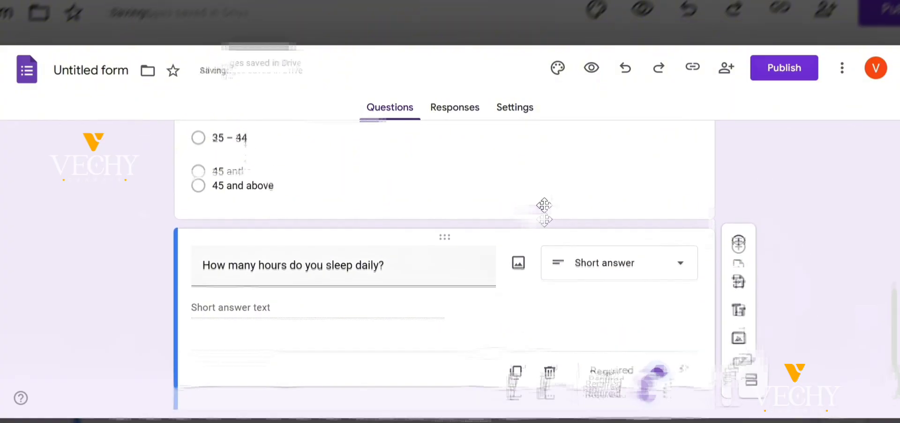
scroll(618, 255, "down", 2)
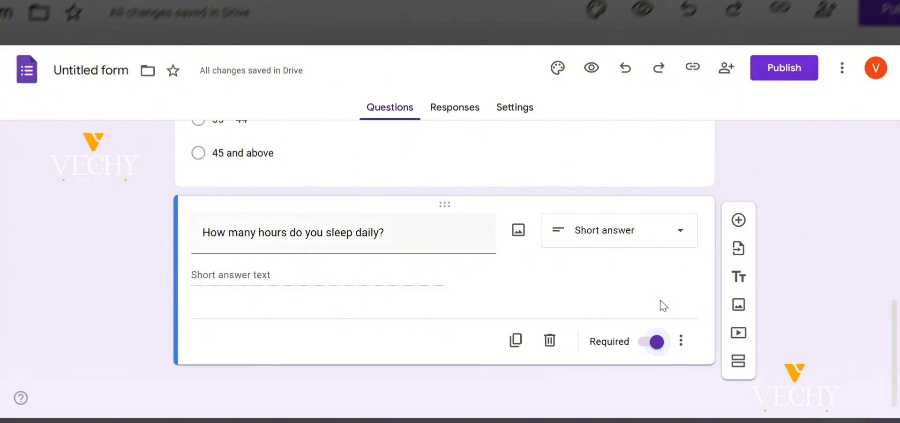
Add response validation to the sleep hours question so that it accepts only a number that is a whole number
left_click(680, 343)
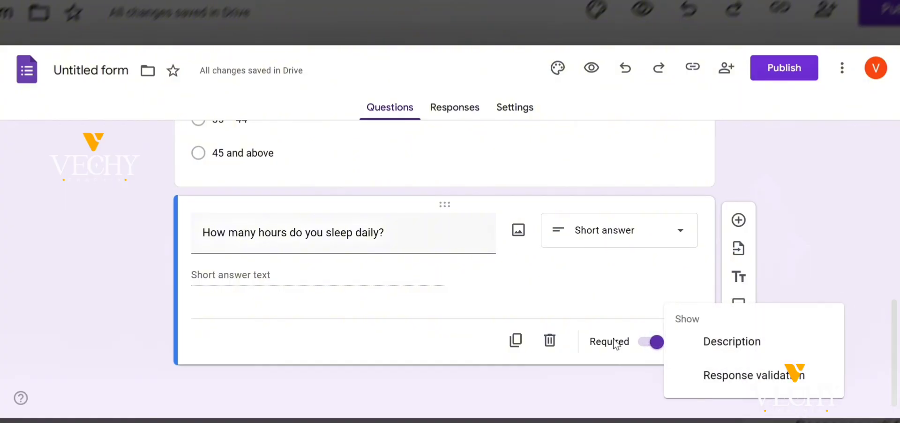
left_click(582, 311)
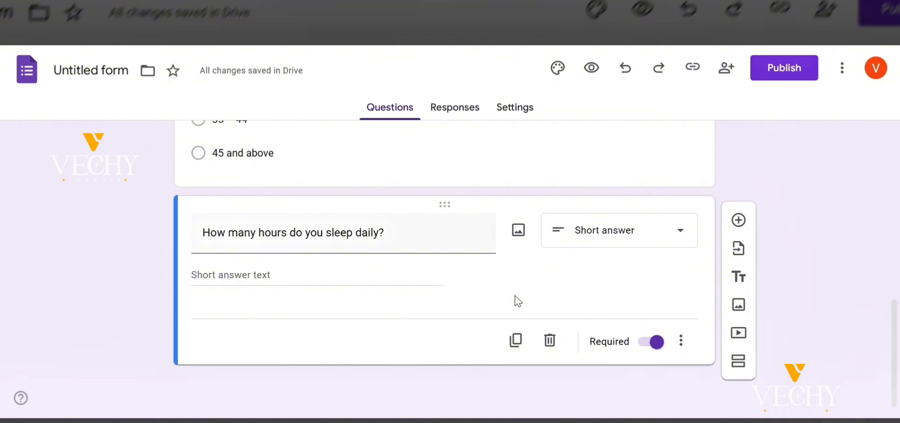
left_click(682, 350)
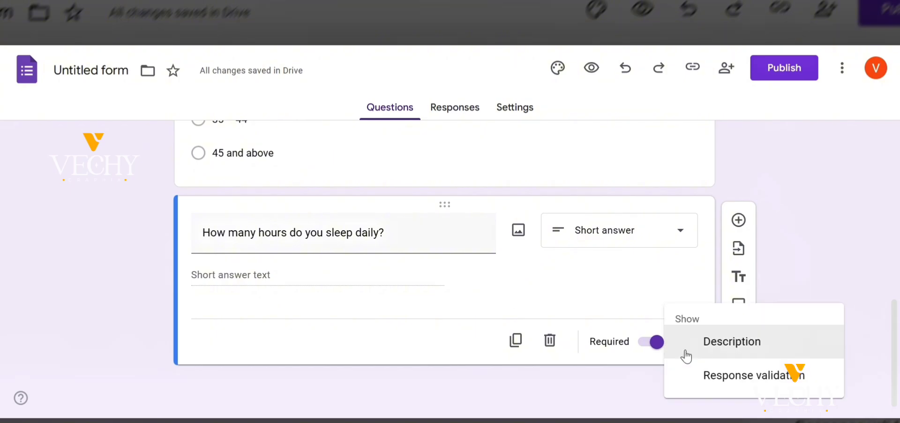
left_click(781, 388)
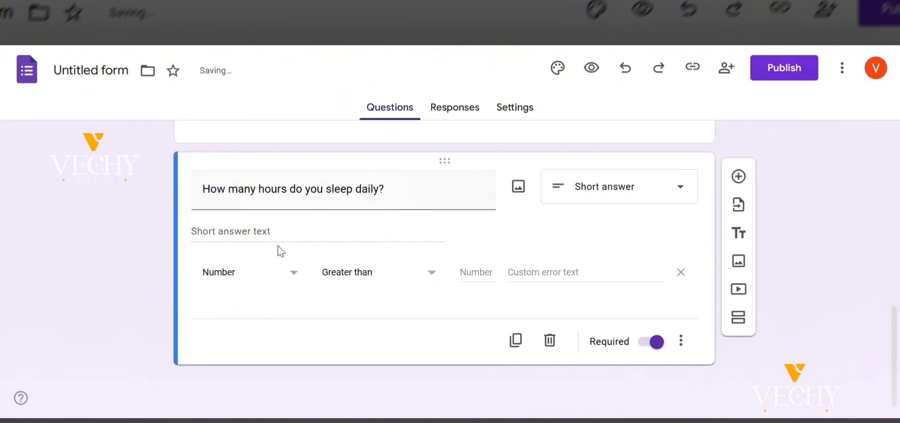
left_click(292, 276)
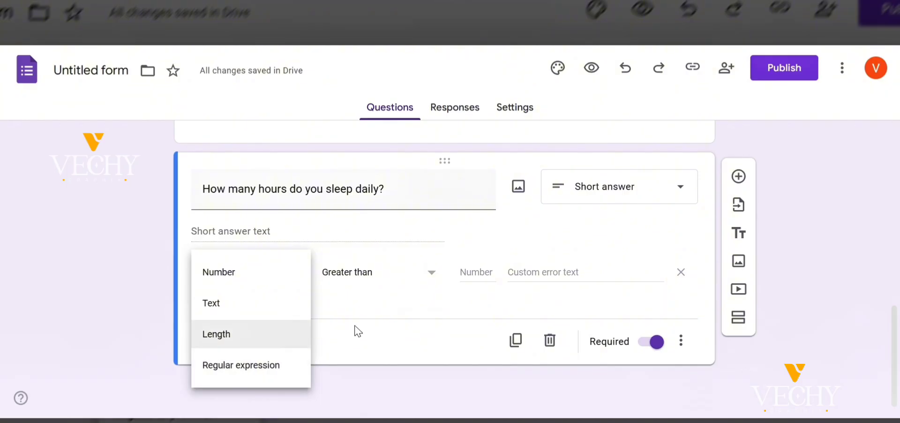
left_click(255, 280)
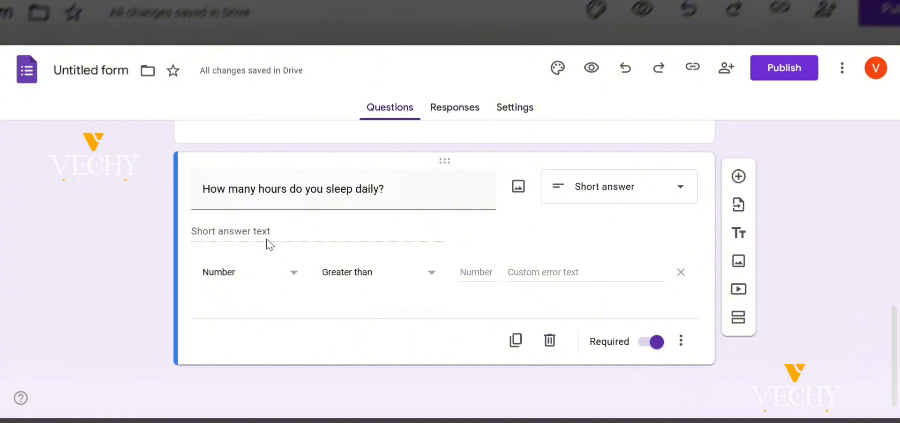
left_click(418, 279)
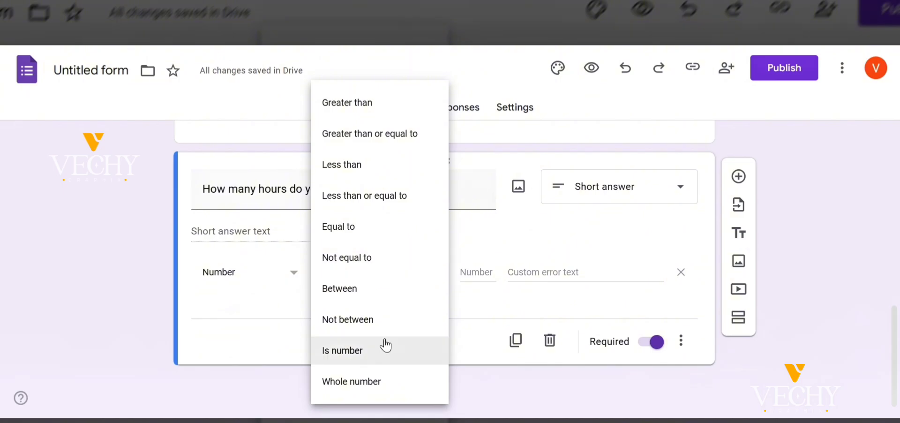
left_click(371, 382)
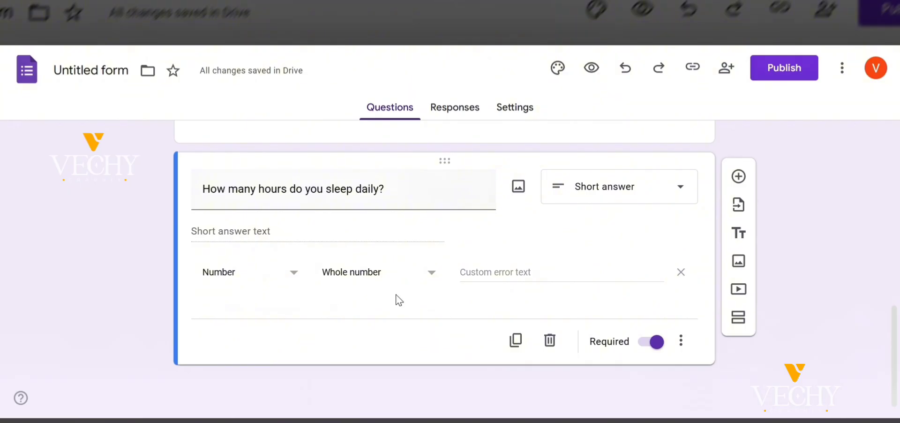
Add a required short-answer question "How many bottles of water do you drink daily?" with response validation set to Number, Whole number
left_click(733, 175)
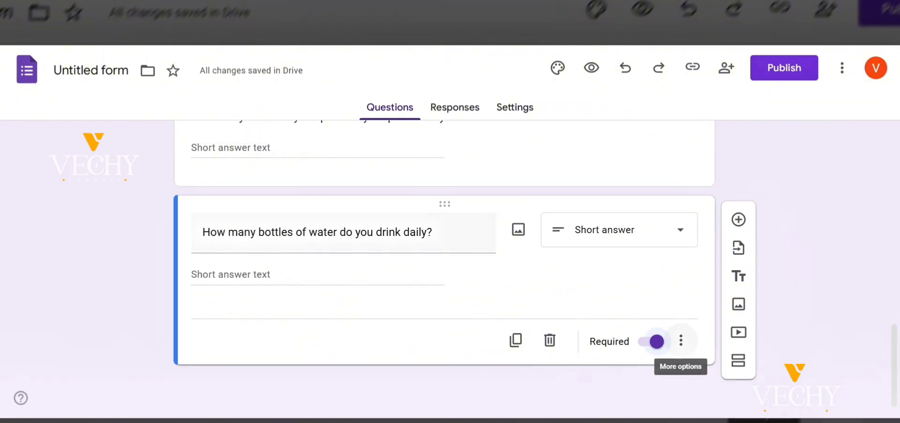
left_click(680, 340)
left_click(699, 374)
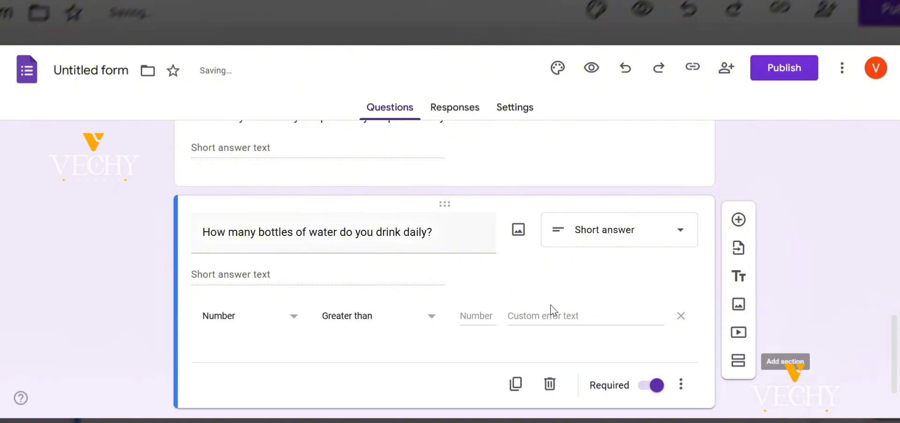
left_click(296, 320)
left_click(368, 323)
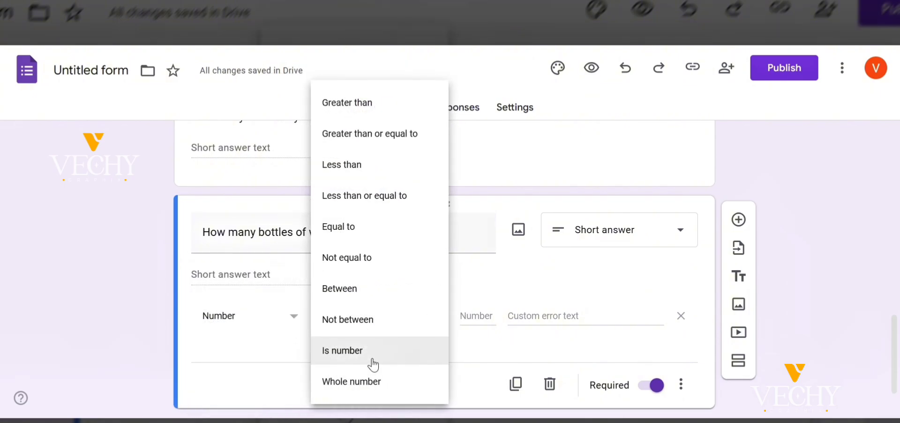
left_click(352, 385)
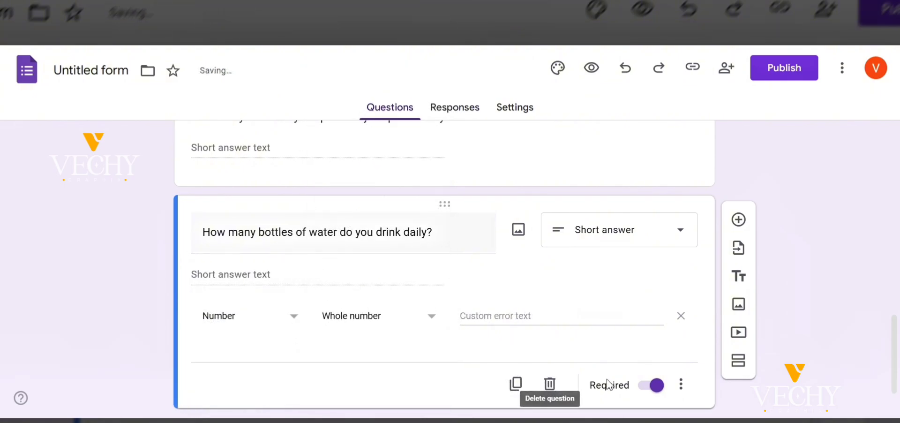
Add a new question reading "What part of the day are you most productive?" without leading blank space
left_click(738, 219)
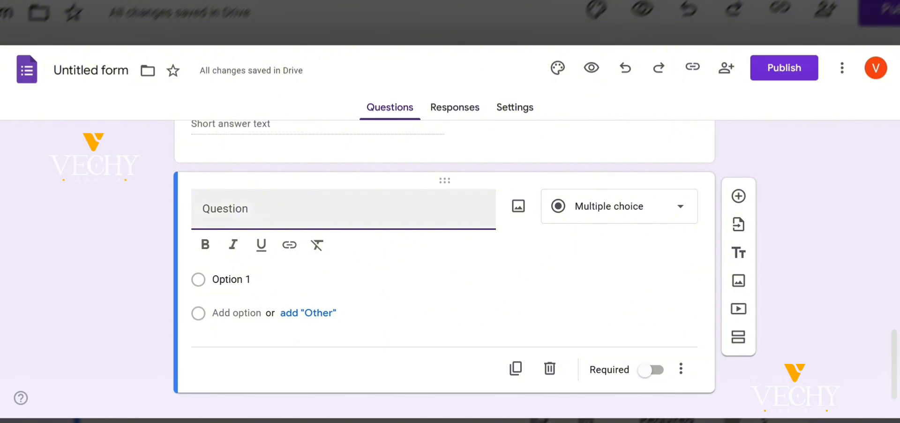
type("What part of the day are you most productive?")
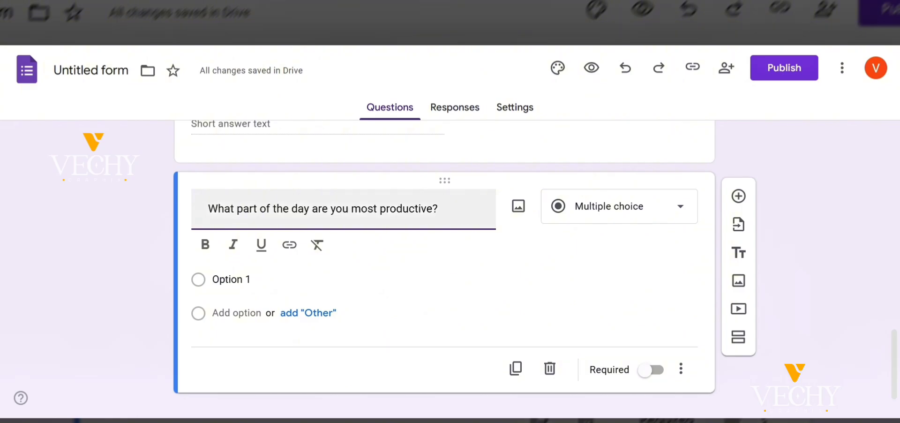
key("Delete")
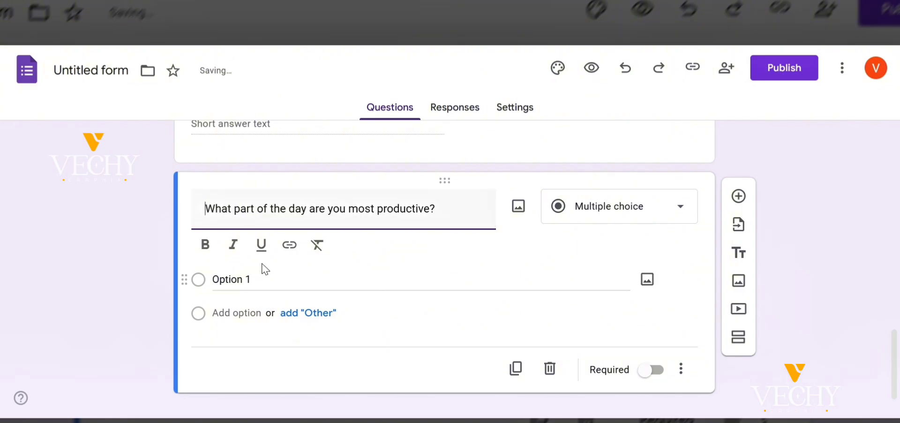
key("Delete")
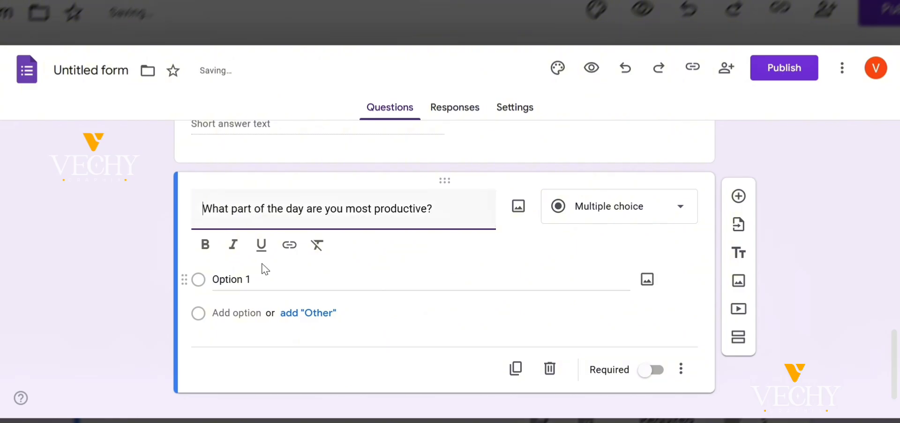
Enter the options "Morning", "Afternoon", "Evening" and "Night" for the productivity question and make it required
left_click(380, 287)
type("Morning Afternoon Evening Night")
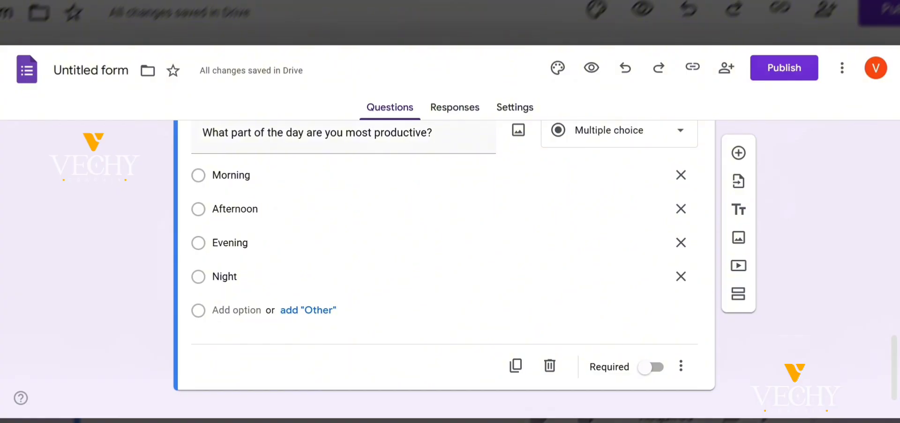
left_click(649, 365)
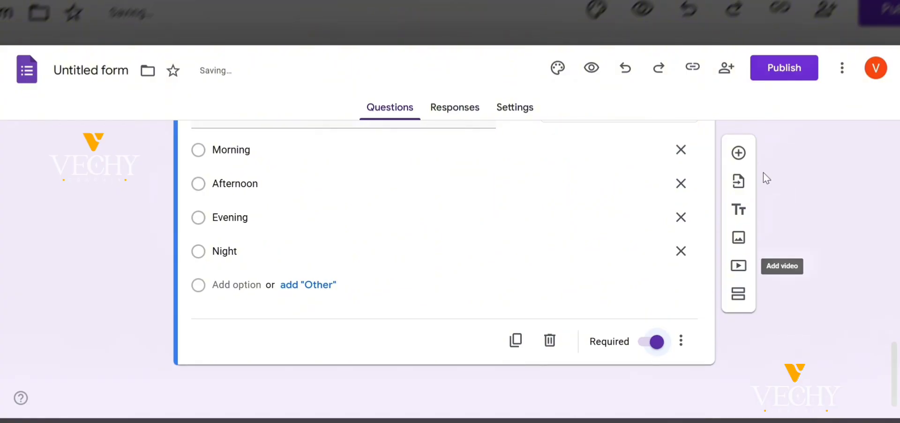
Add a new question below the productivity one reading "How often do you exercise weekly?" without leading blank space
left_click(738, 153)
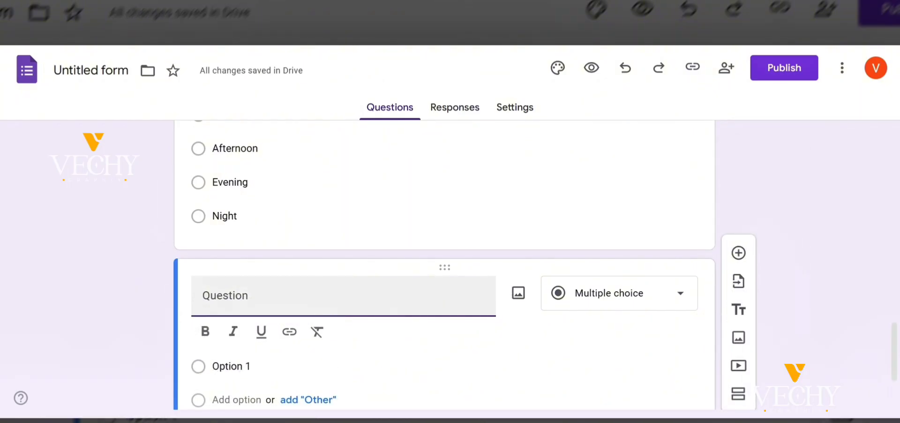
scroll(226, 332, "down", 1)
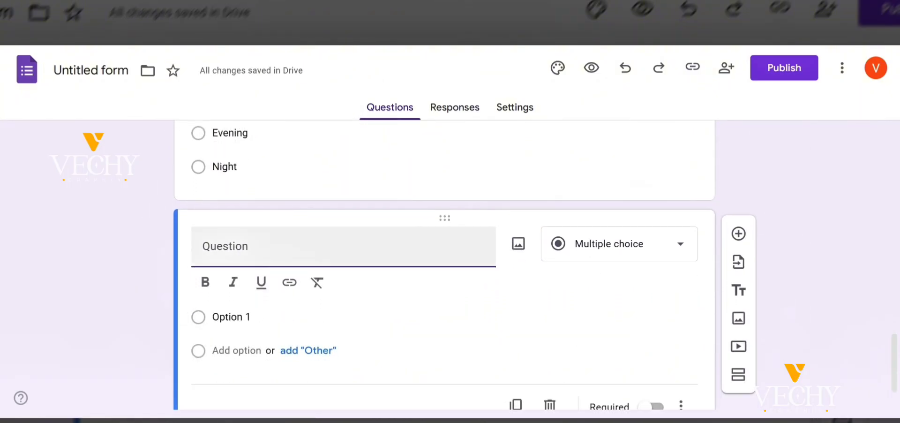
type("How often do you exercise weekly?")
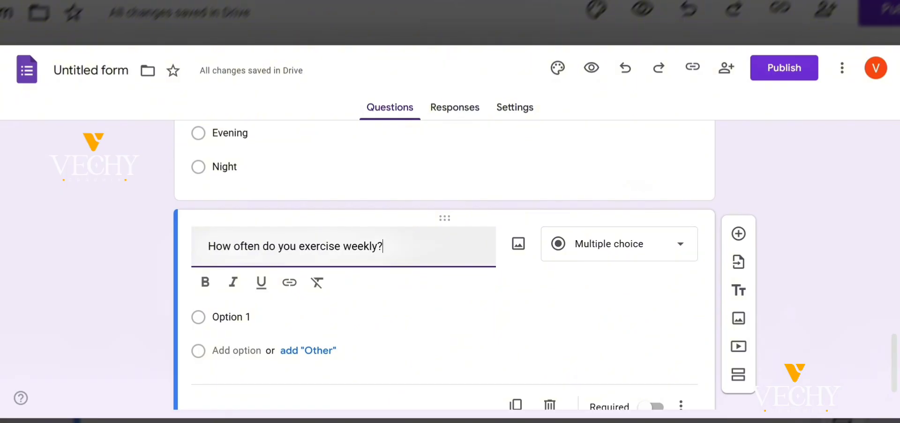
key("Delete")
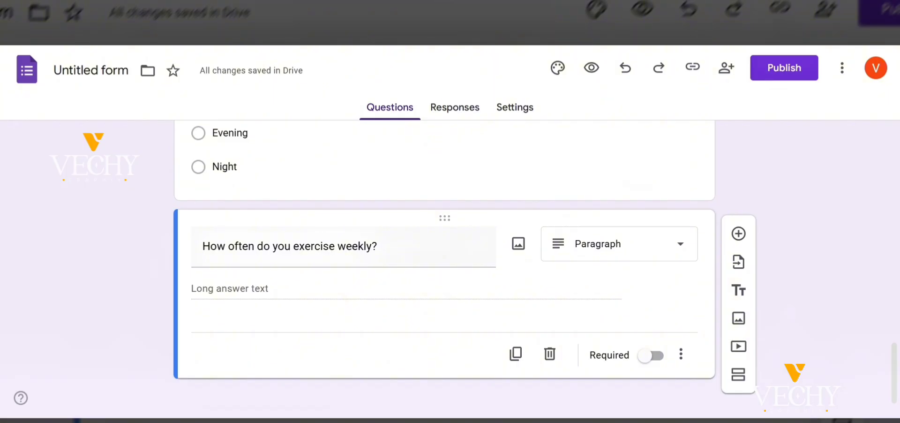
Make the exercise question a required Dropdown with the options "Never", "1 – 2 times", "3 – 4 times" and "5 or more times"
left_click(660, 256)
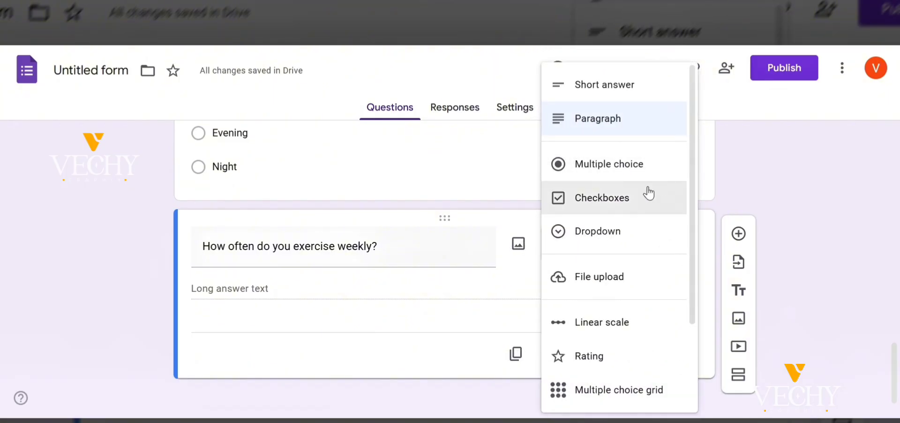
left_click(646, 241)
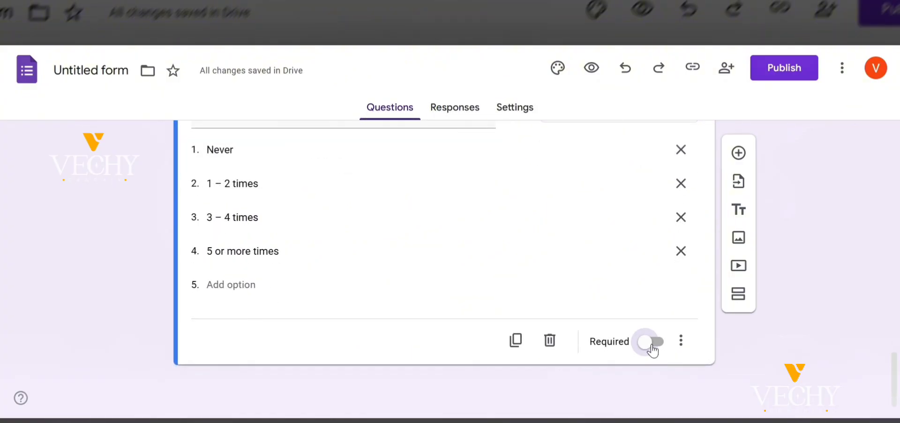
left_click(650, 342)
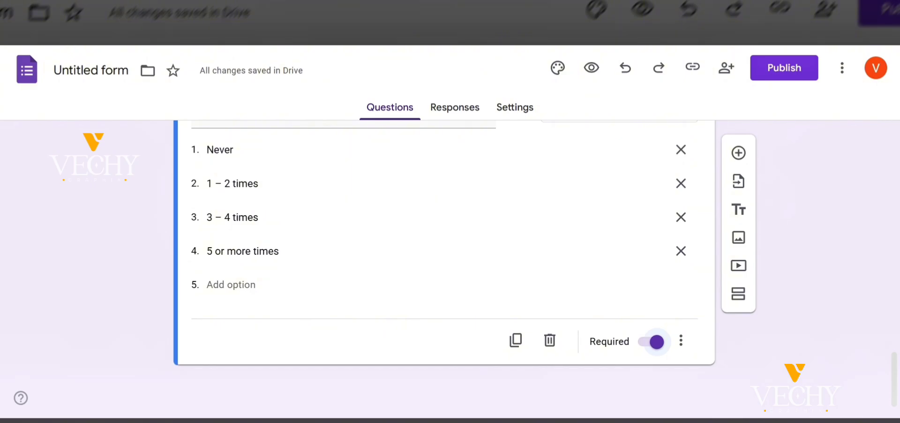
scroll(445, 265, "up", 1)
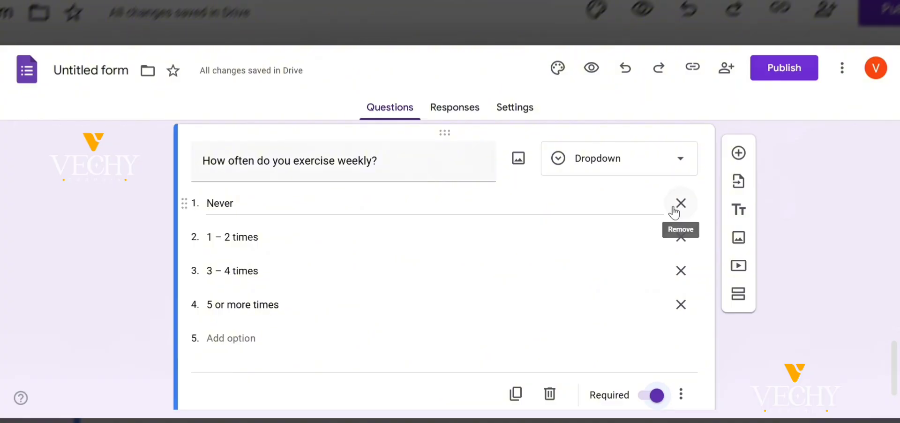
scroll(677, 213, "down", 1)
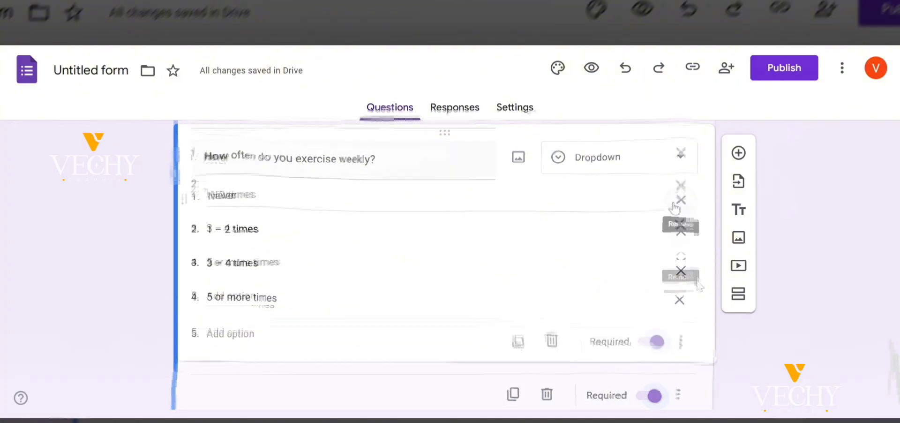
Add a new question below the exercise one reading "Which activity do you spend the most time on?" without leading blank space
left_click(738, 153)
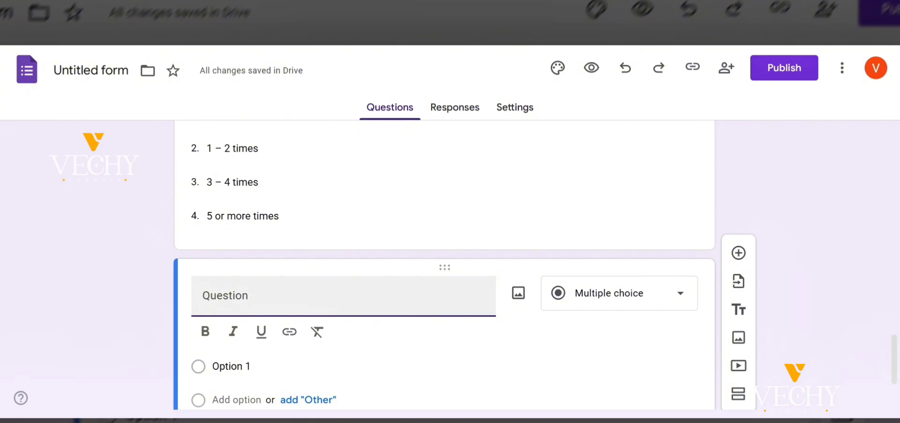
type("Which activity do you spend the most time on?")
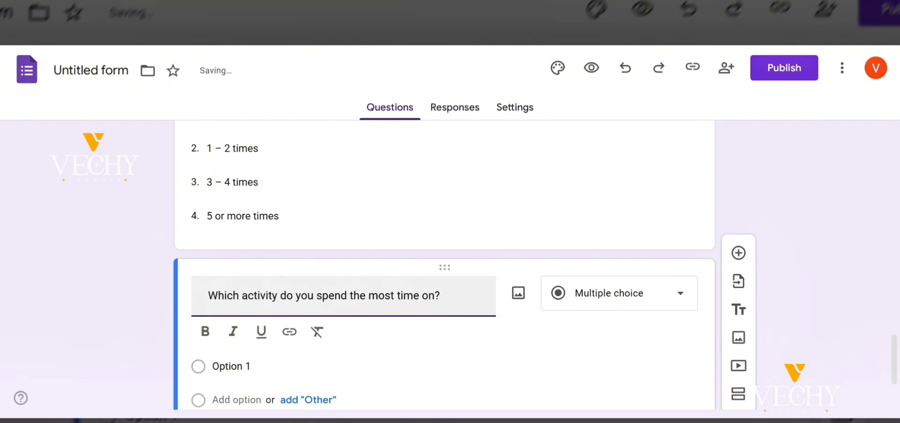
key("BackSpace")
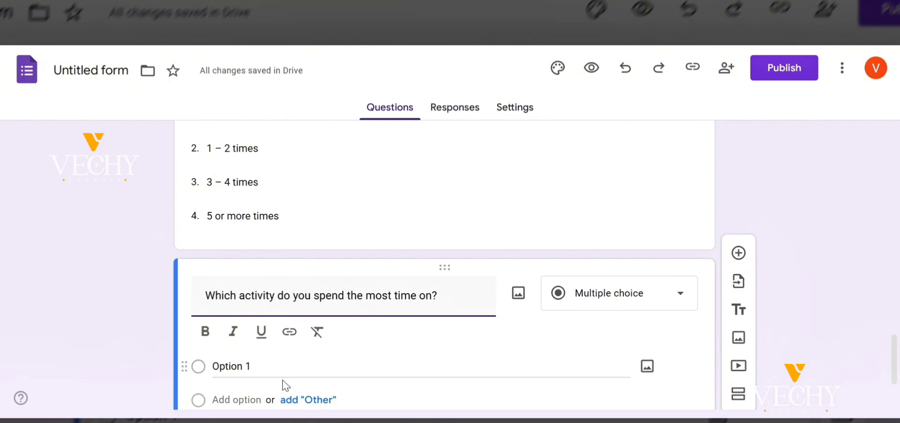
key("BackSpace")
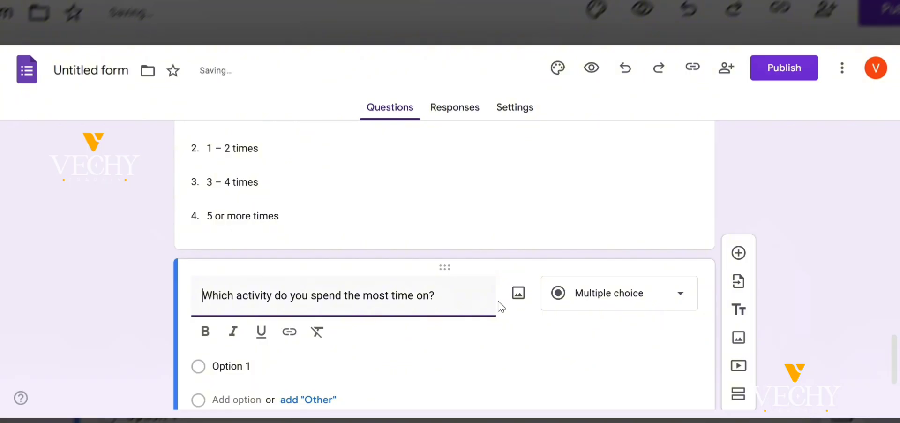
Enter "Work/School" as the first option of the activity question
scroll(600, 281, "down", 1)
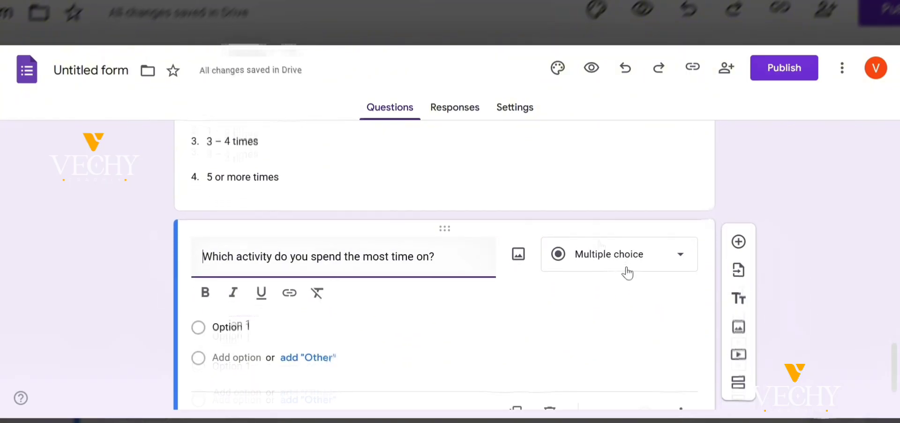
left_click(517, 46)
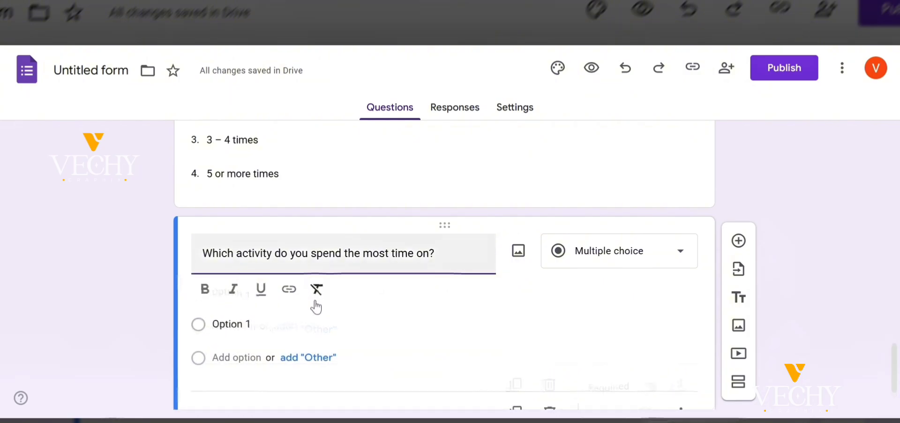
left_click(248, 329)
type("Work/School")
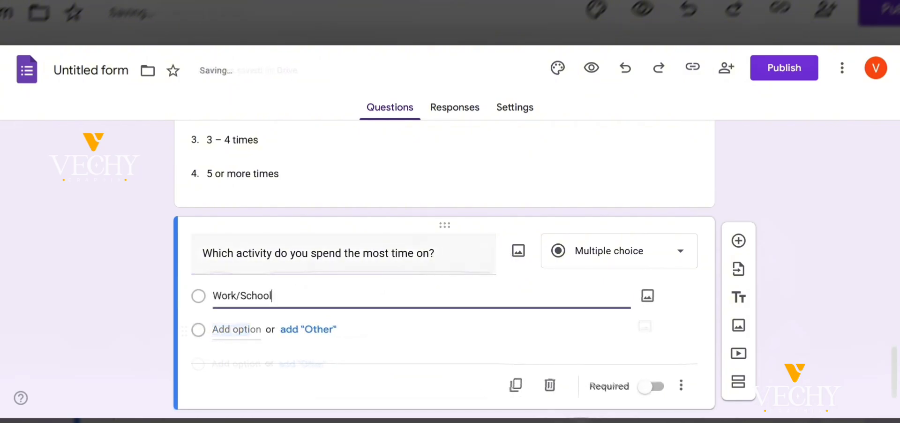
left_click(330, 65)
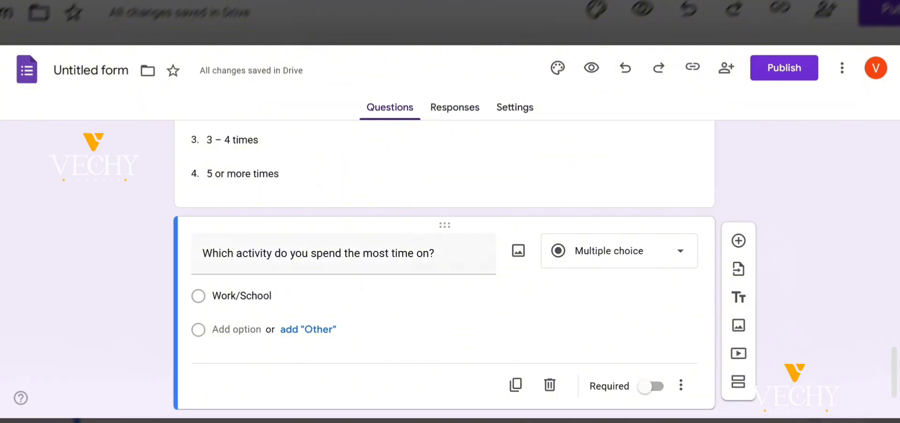
Add the options "Social Media", "Watching Movies", "Reading" and "Gaming" below "Work/School" in the activity question
left_click(271, 296)
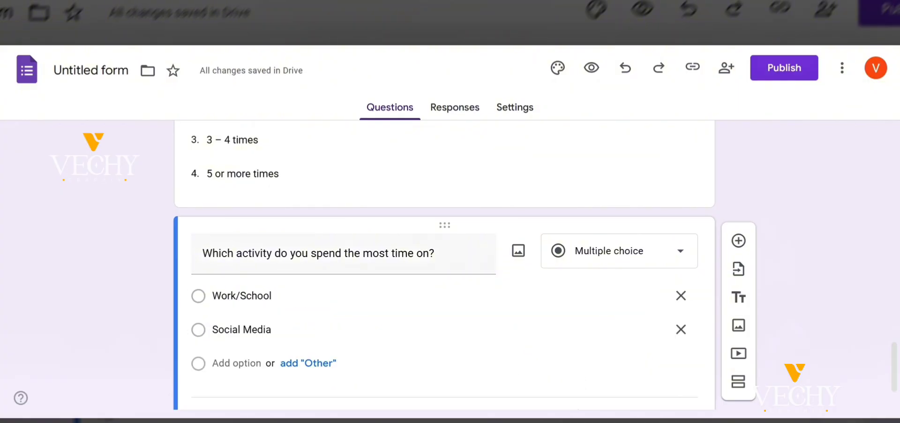
left_click(281, 330)
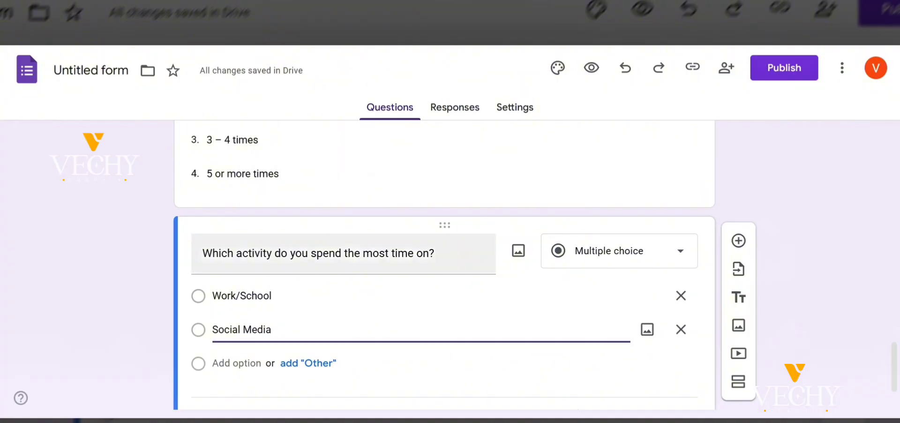
scroll(444, 264, "down", 1)
key("Return")
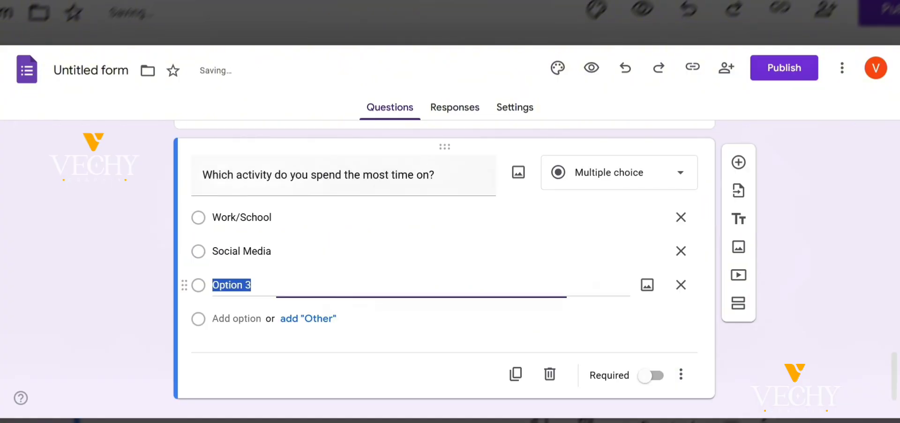
type("Watching Movies")
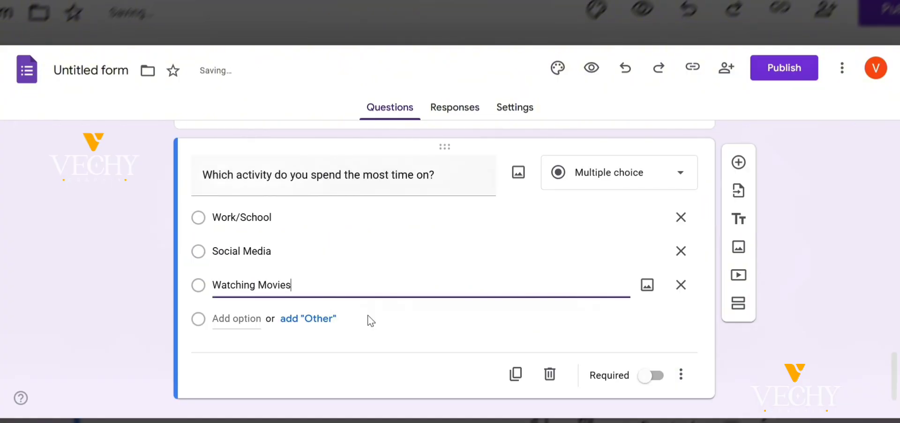
scroll(367, 314, "down", 1)
left_click(395, 46)
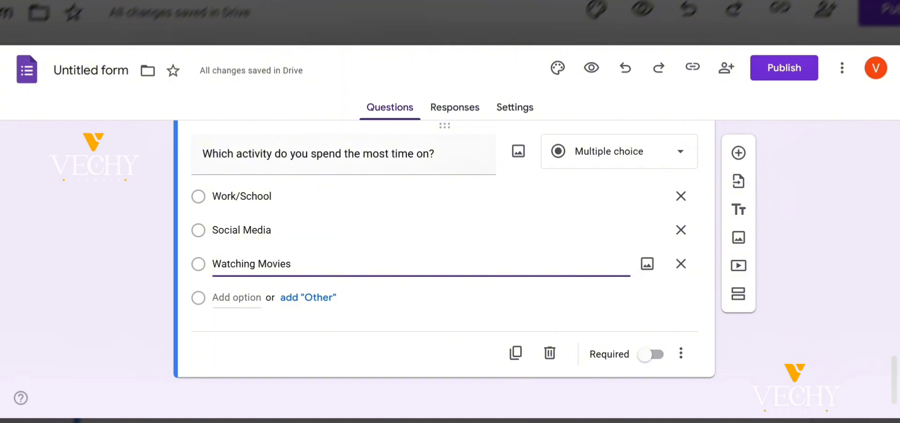
key("Return")
type("Reading")
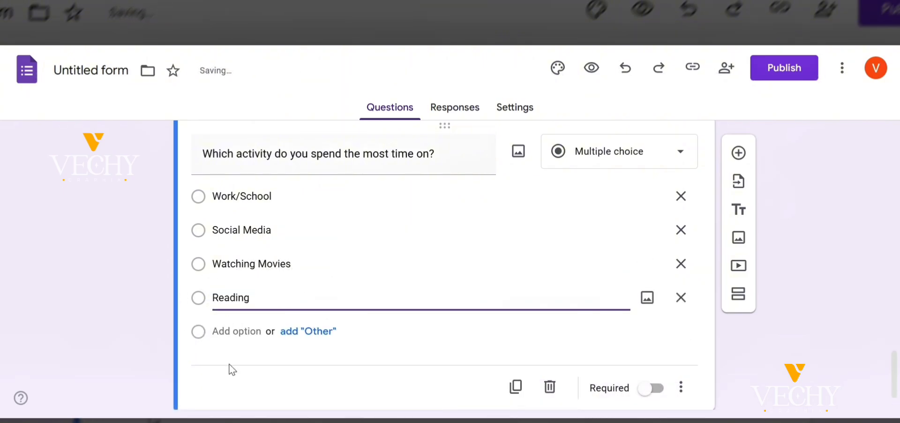
key("Return")
type("G")
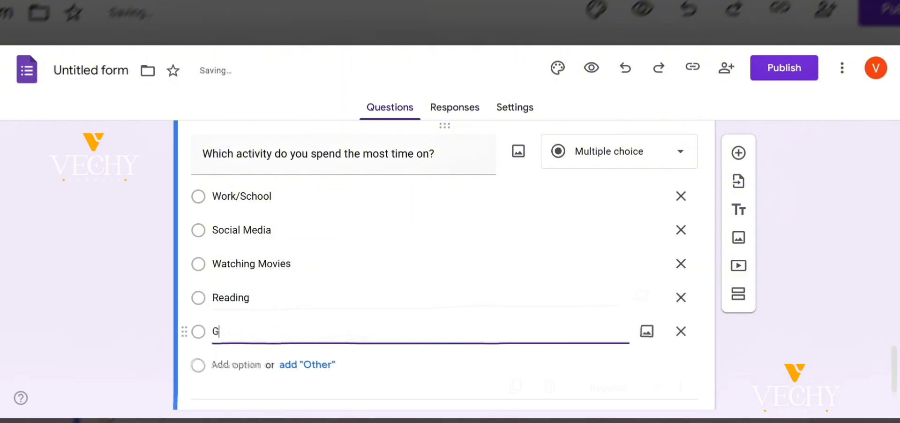
type("aming")
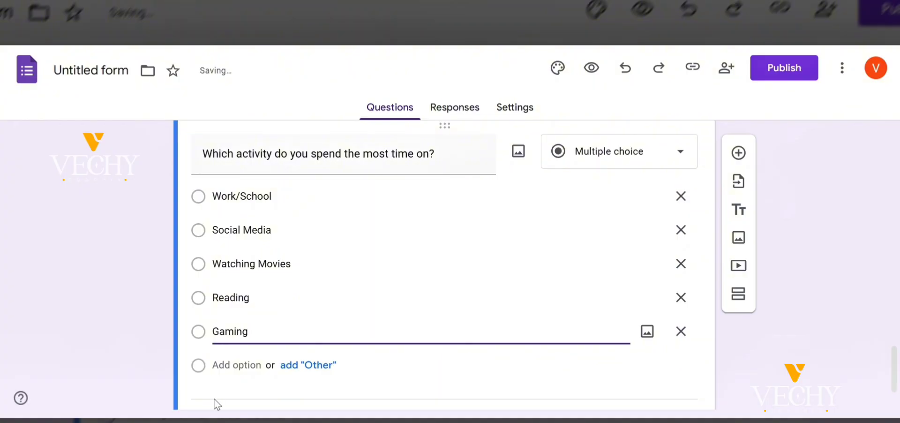
Add an "Other" choice at the end of the activity question's options
left_click(207, 230)
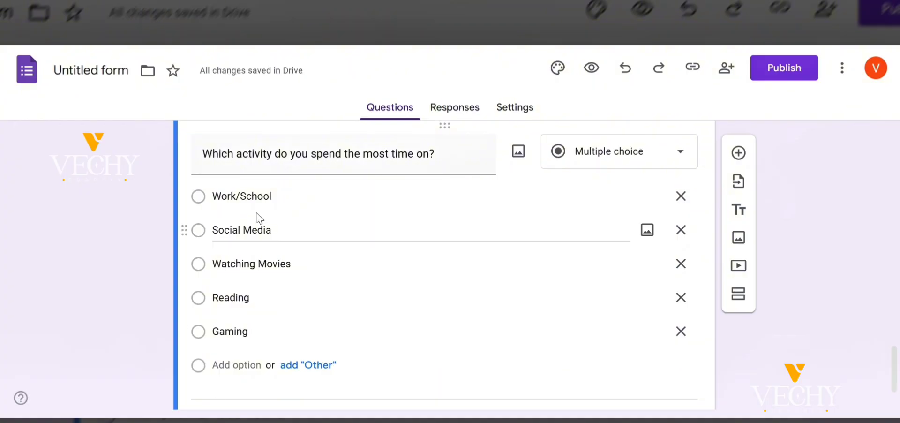
left_click(309, 370)
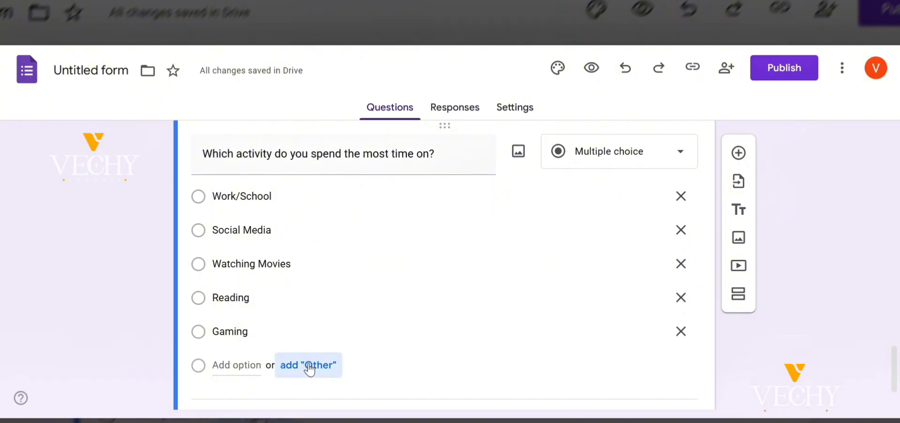
scroll(280, 318, "down", 1)
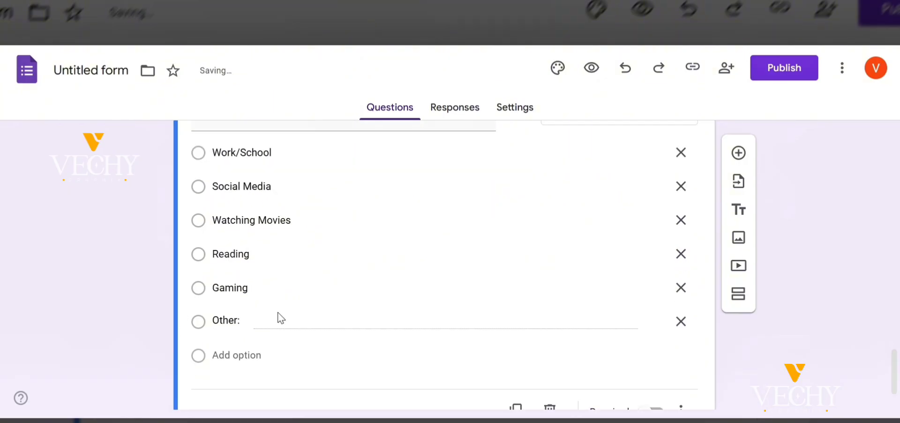
scroll(277, 316, "up", 2)
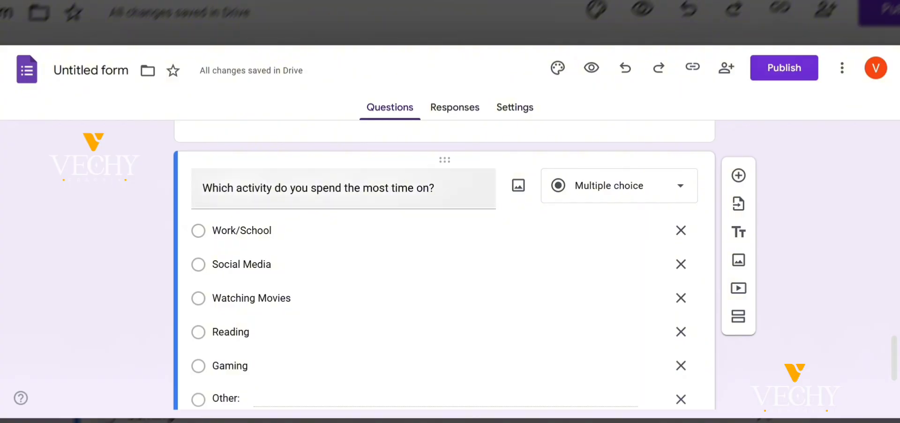
Add a new question below the activity one reading "Rate your daily stress level."
scroll(349, 282, "down", 3)
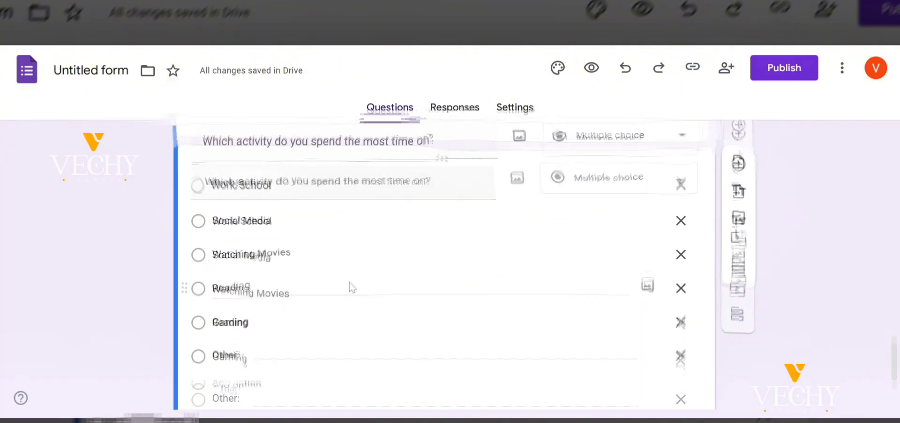
scroll(350, 284, "down", 1)
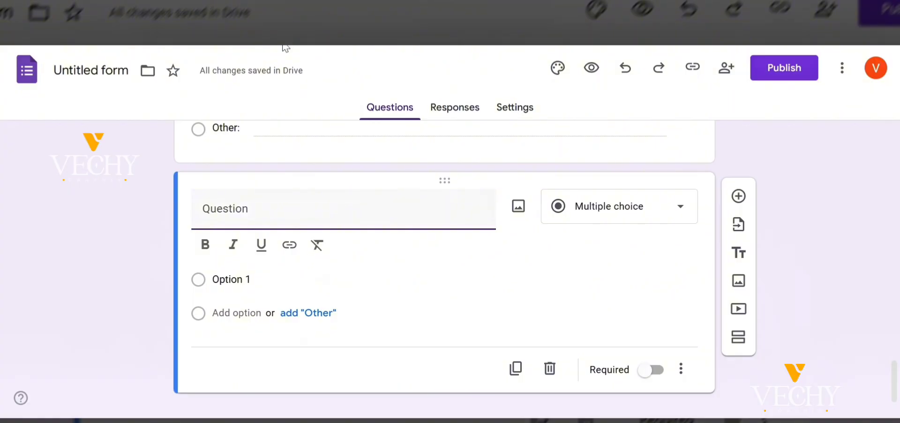
left_click(285, 48)
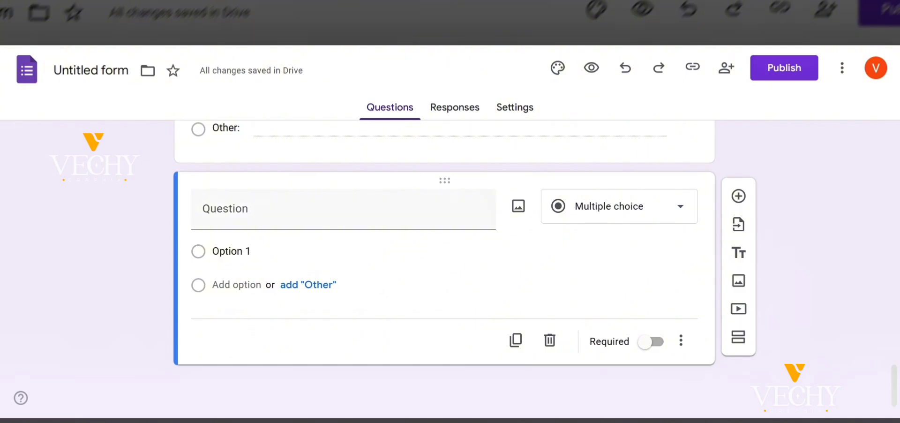
left_click(343, 209)
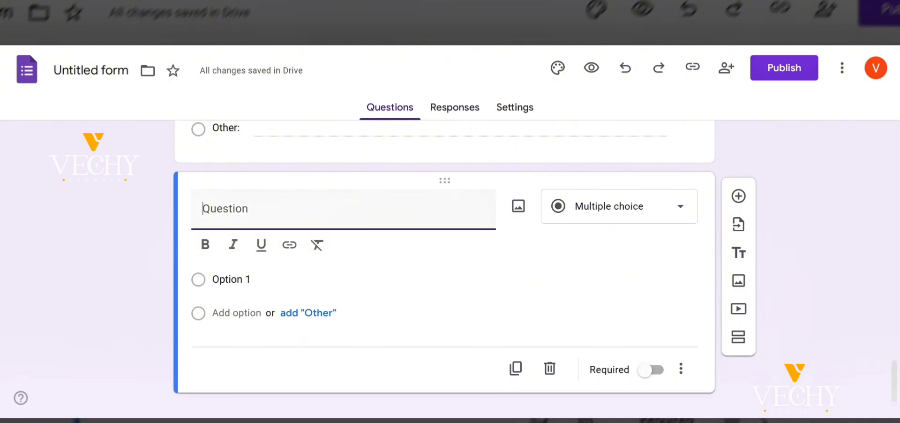
type("Rate your daily stress level.")
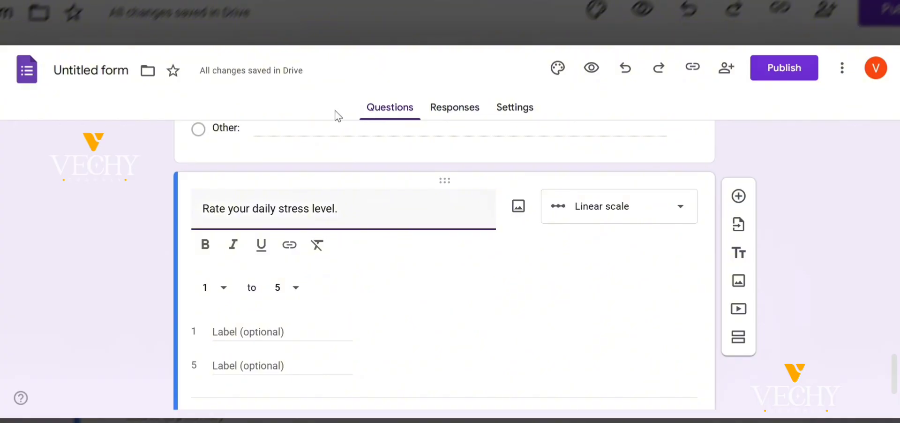
Make the stress level question a required Linear scale running from 1 to 10
left_click(471, 46)
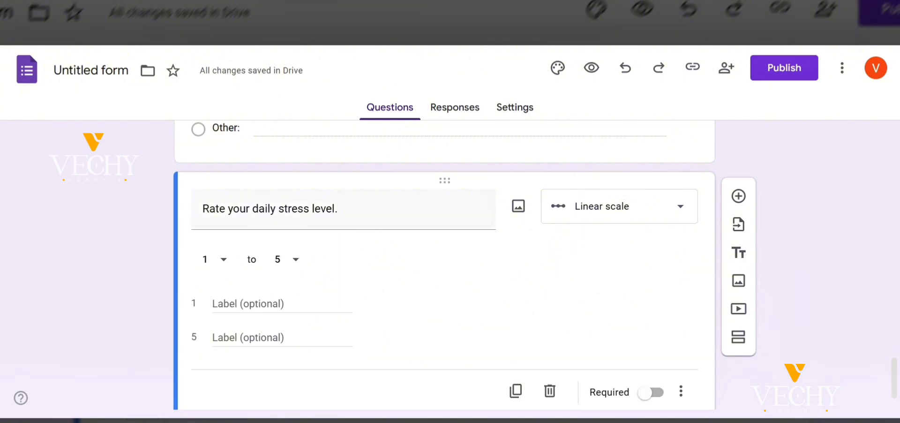
left_click(343, 208)
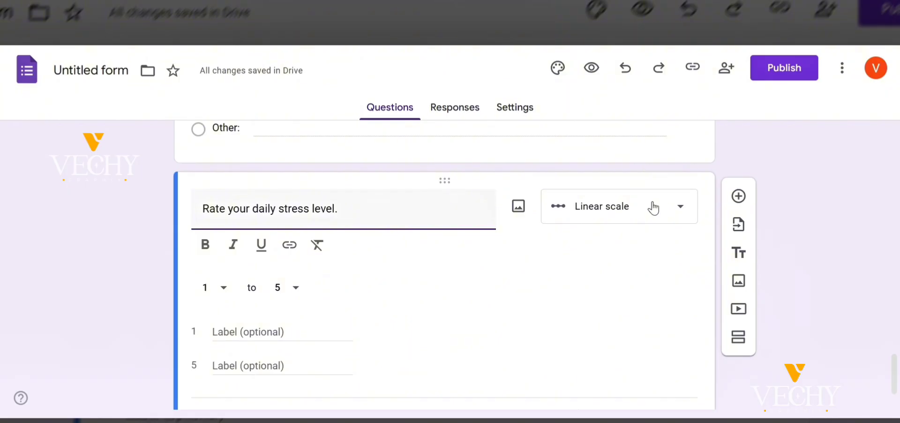
left_click(643, 215)
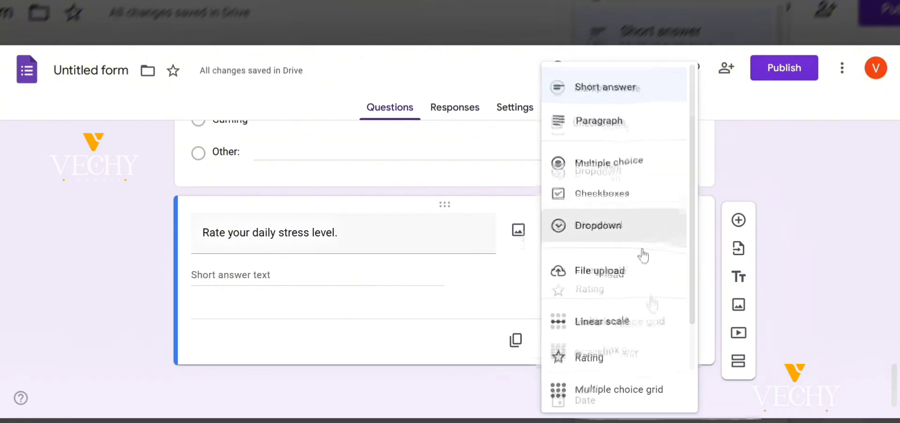
scroll(643, 256, "down", 2)
left_click(614, 256)
left_click(277, 237)
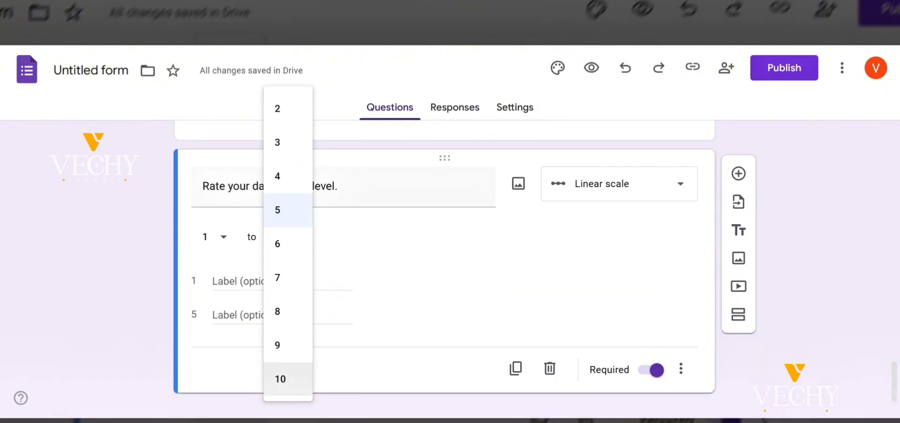
left_click(280, 379)
Label the stress scale's 1 end "Less stressful" and its 10 end "Very stressful"
left_click(248, 281)
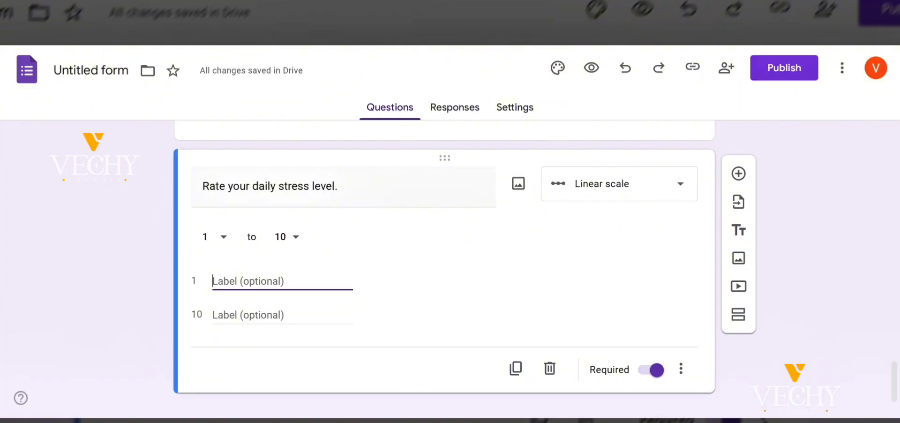
type("Less stressful")
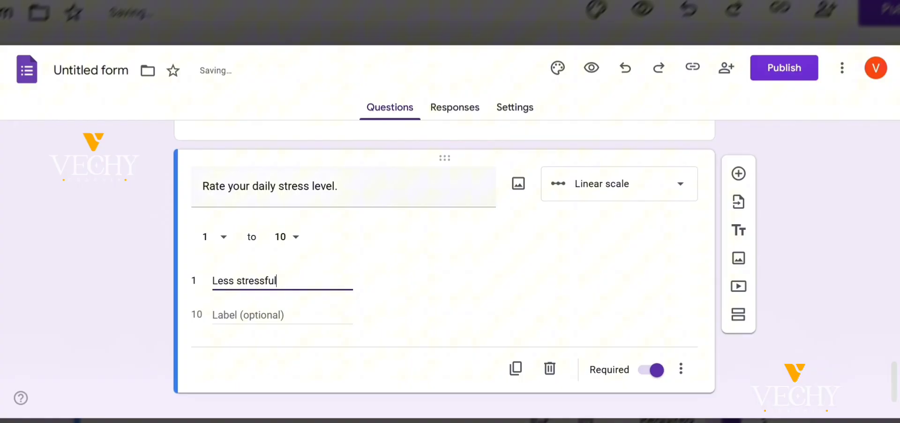
left_click(240, 315)
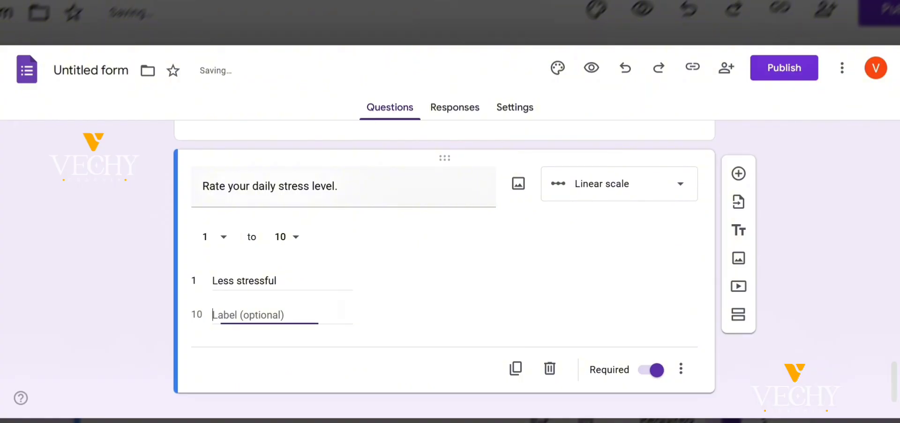
left_click(349, 357)
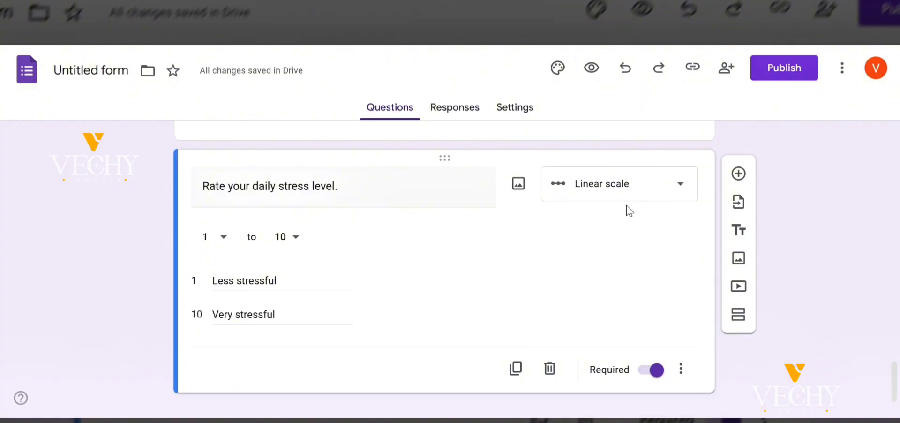
Add a new question below the stress one reading "Would you like to improve your daily routine?"
left_click(738, 173)
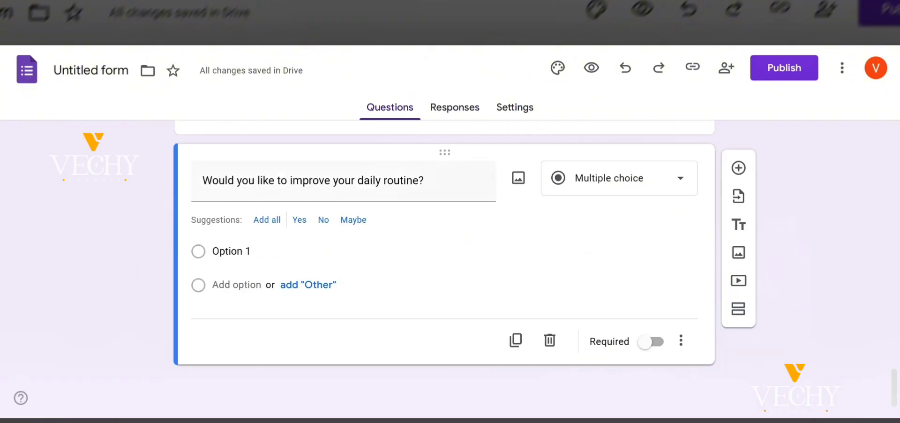
left_click(343, 181)
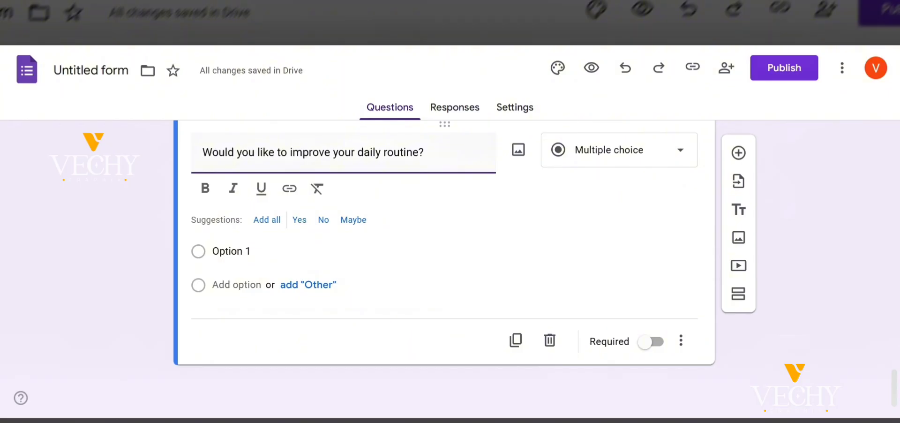
key("Escape")
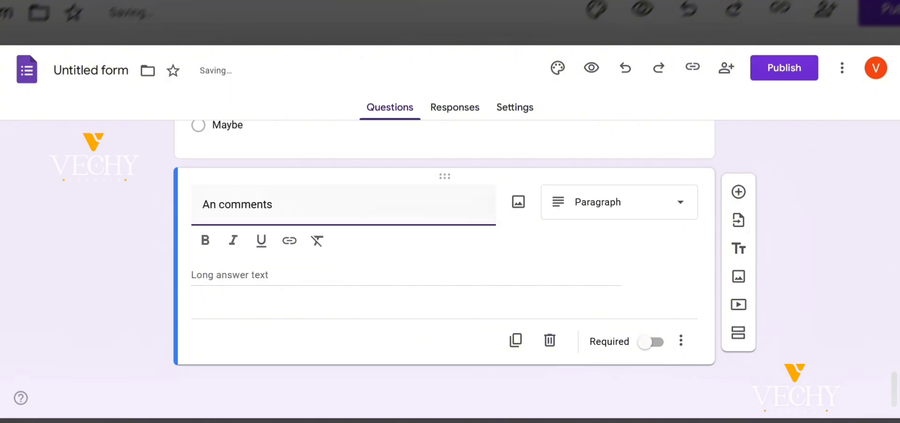
Complete the final Paragraph question's text so that it reads "Any other comments?"
type("y ot")
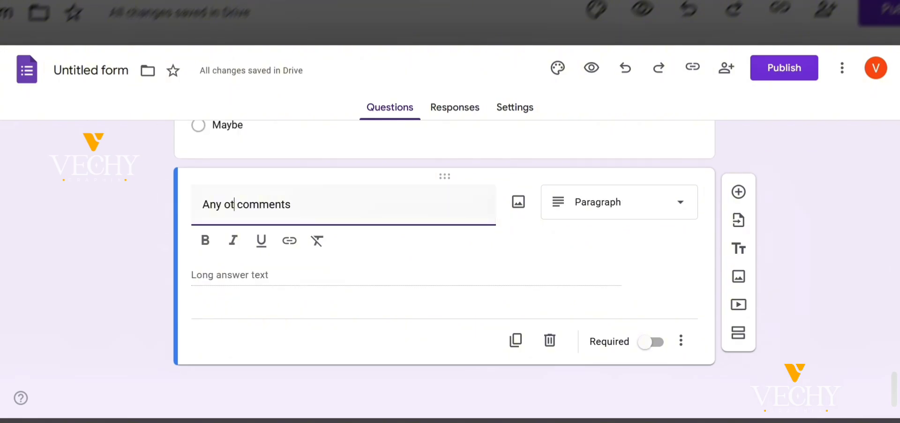
type("her")
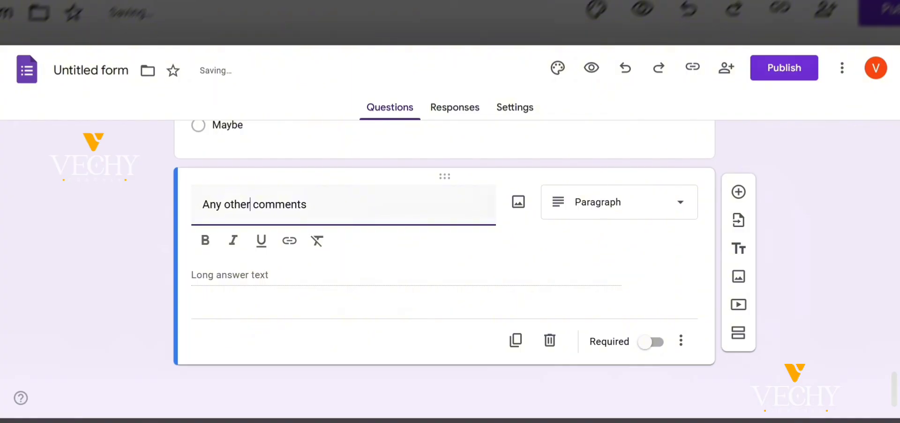
left_click(307, 205)
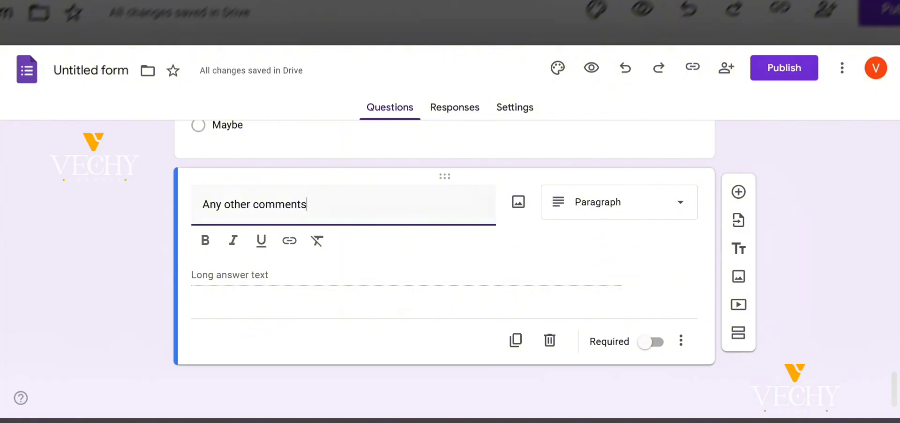
type("?")
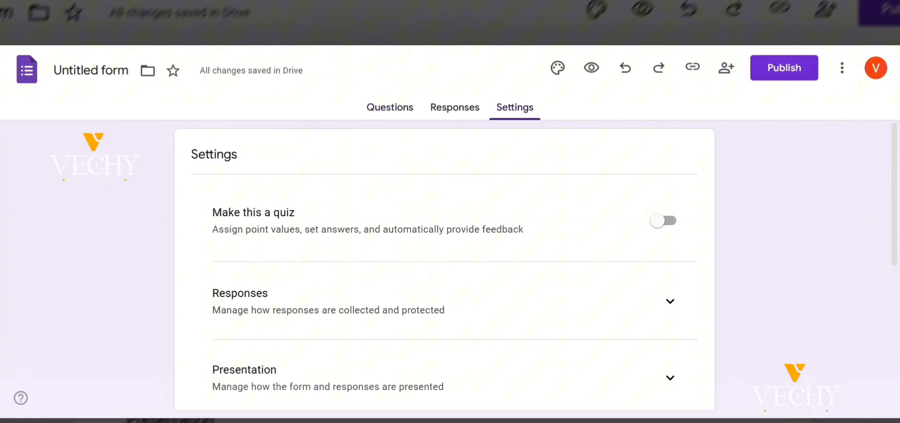
Expand the form's Responses settings and examine the options for collecting e-mail addresses, response copies and response editing
scroll(467, 260, "down", 1)
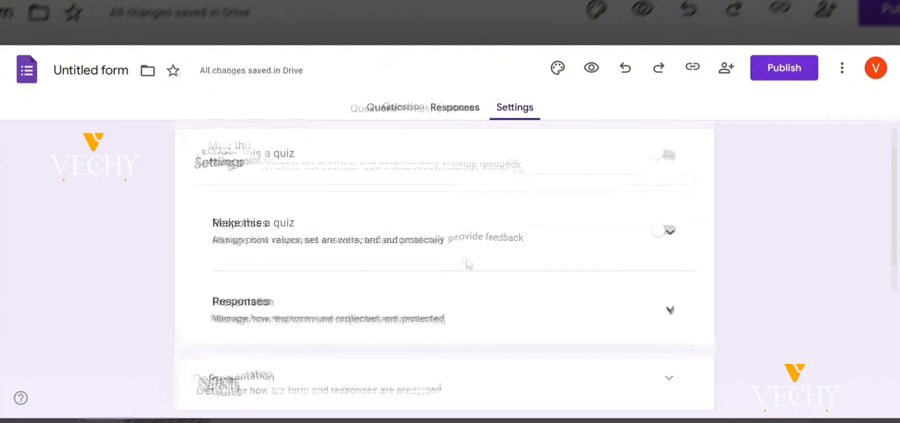
left_click(670, 243)
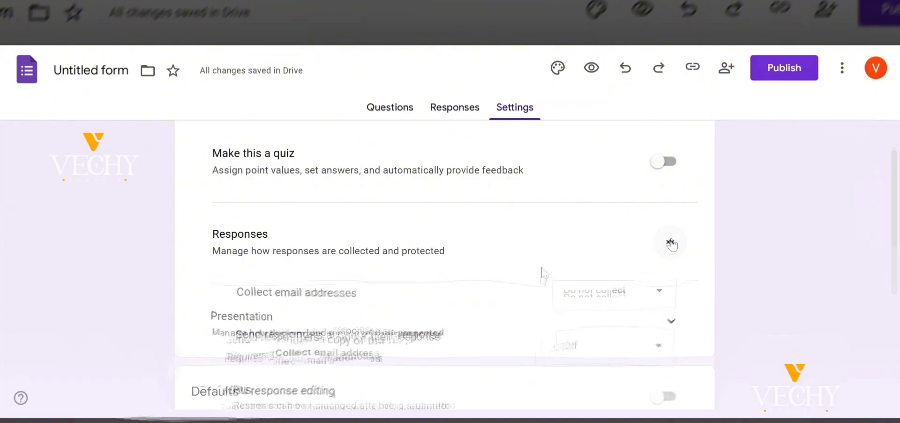
scroll(522, 285, "down", 1)
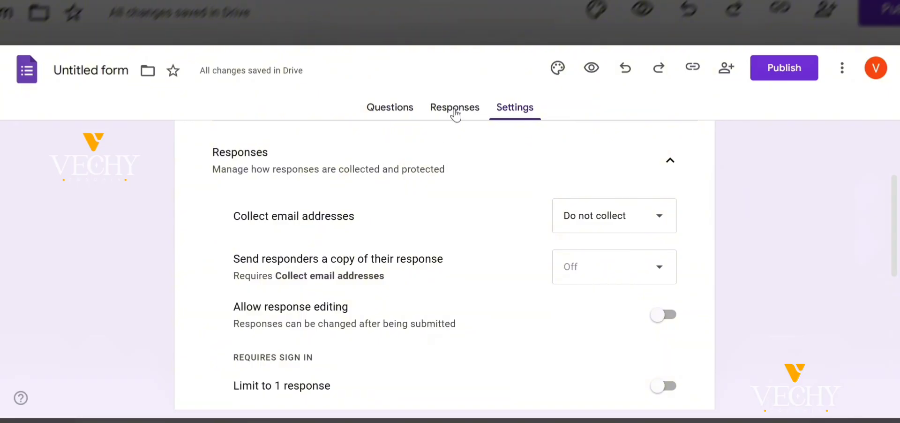
Examine the available choices for collecting e-mail addresses in the form's Responses settings, leaving it at "Do not collect"
scroll(396, 307, "up", 2)
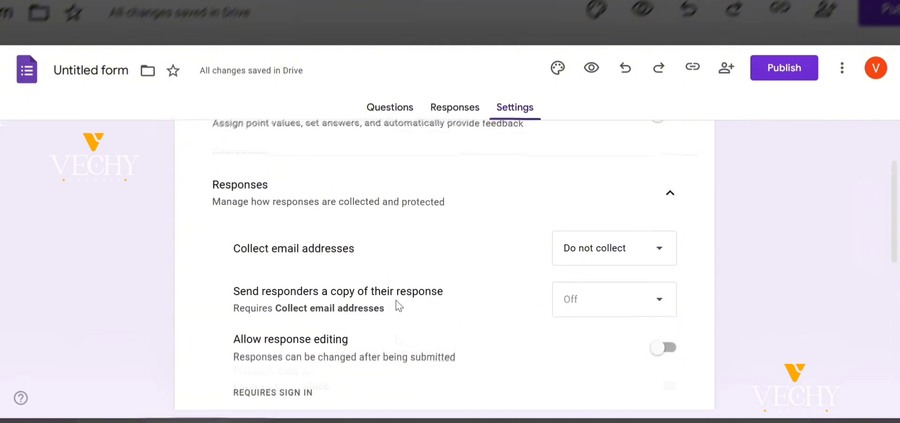
scroll(395, 305, "down", 1)
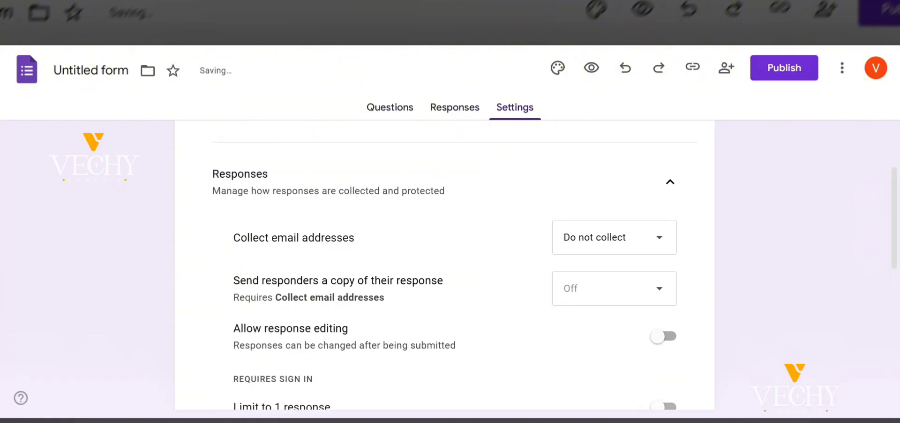
left_click(638, 249)
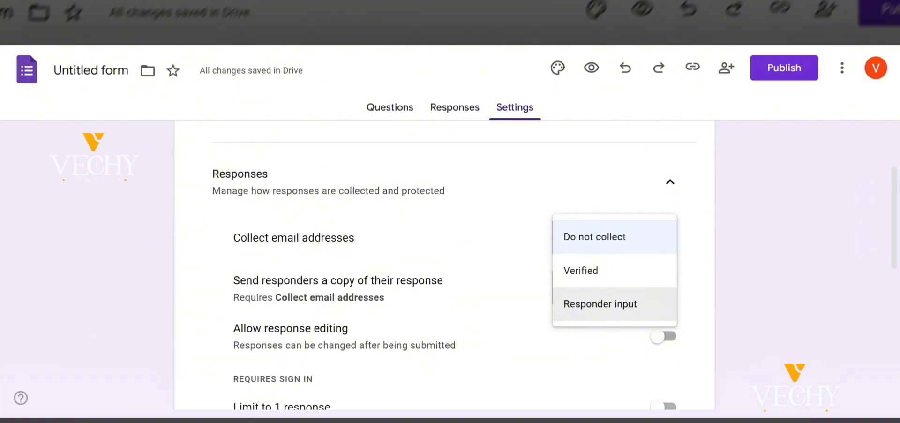
left_click(579, 173)
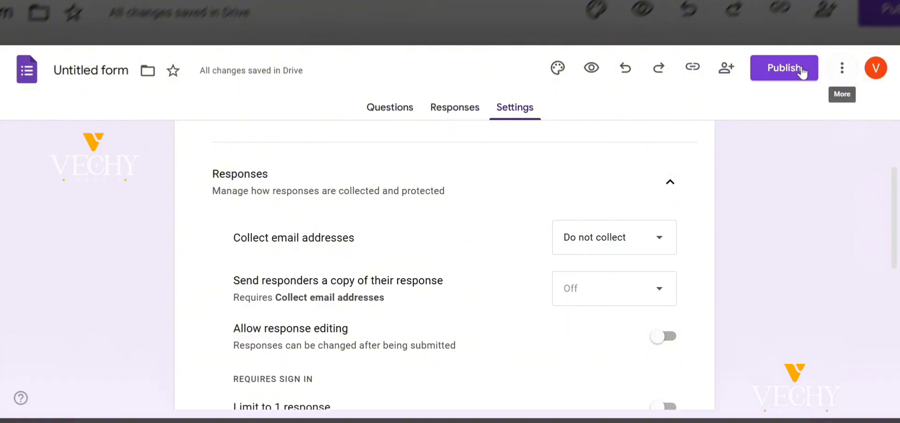
Publish the form for anyone with the link and turn on the shortened URL for its responder link
left_click(785, 70)
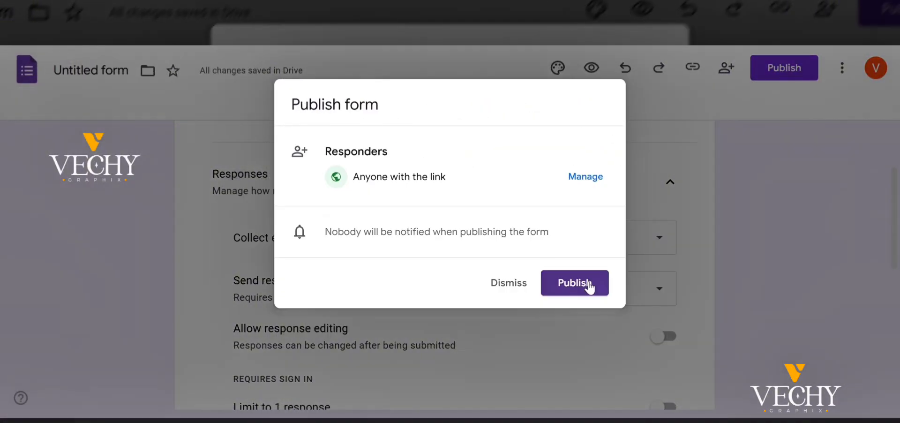
left_click(596, 176)
left_click(585, 284)
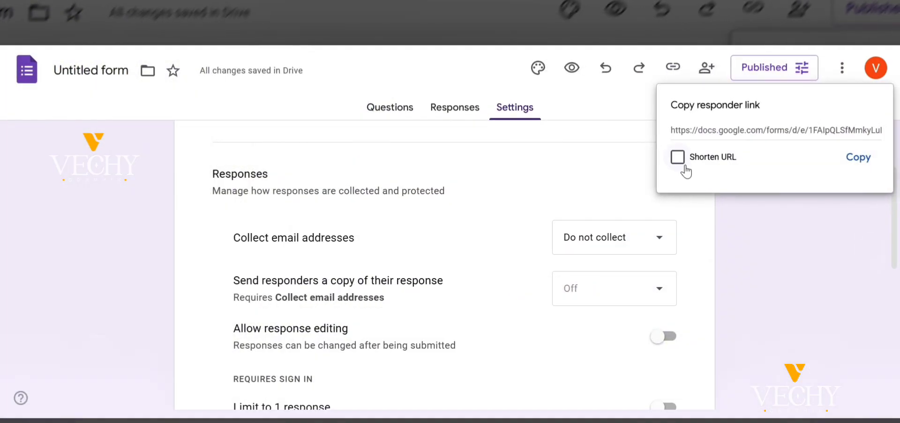
left_click(681, 165)
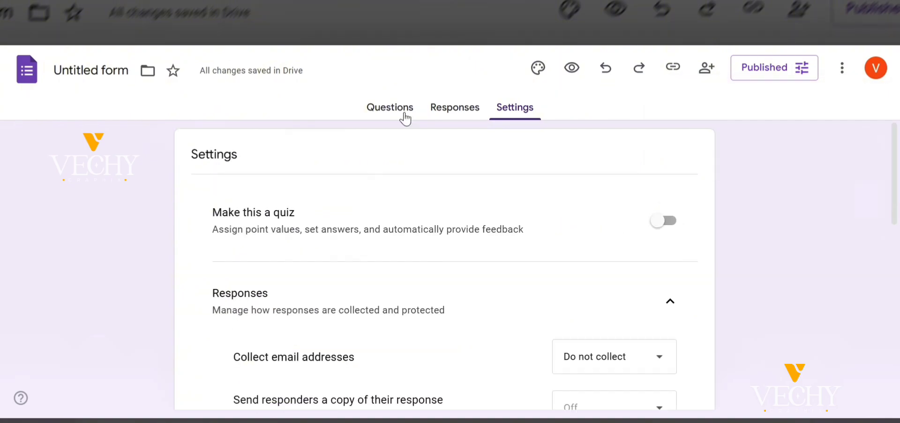
Rename the untitled form file as "Daily Lifestyle & Habits Survey" and look at the theme's text style options
left_click(402, 116)
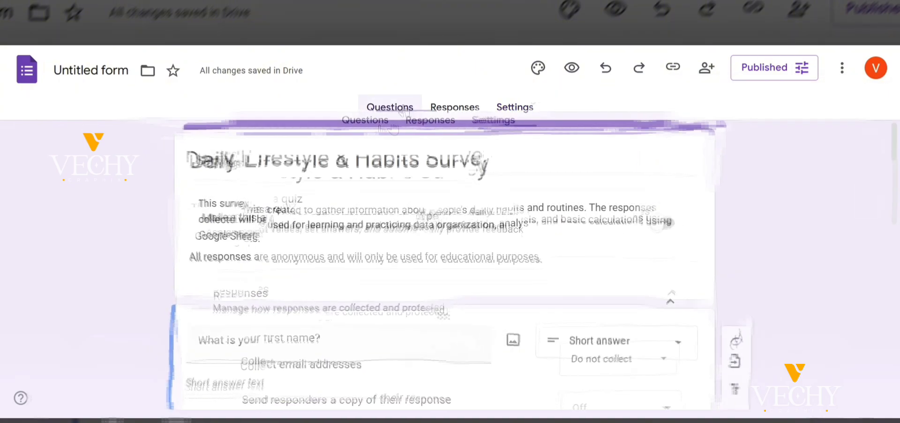
left_click(92, 70)
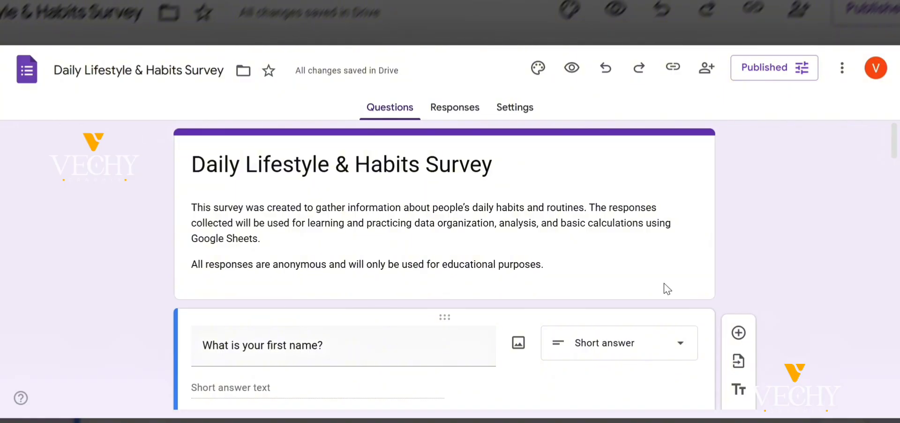
left_click(538, 71)
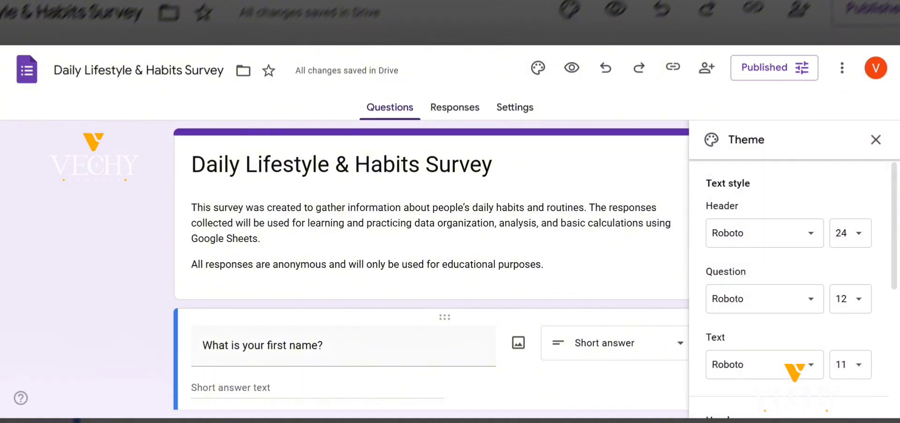
left_click(881, 152)
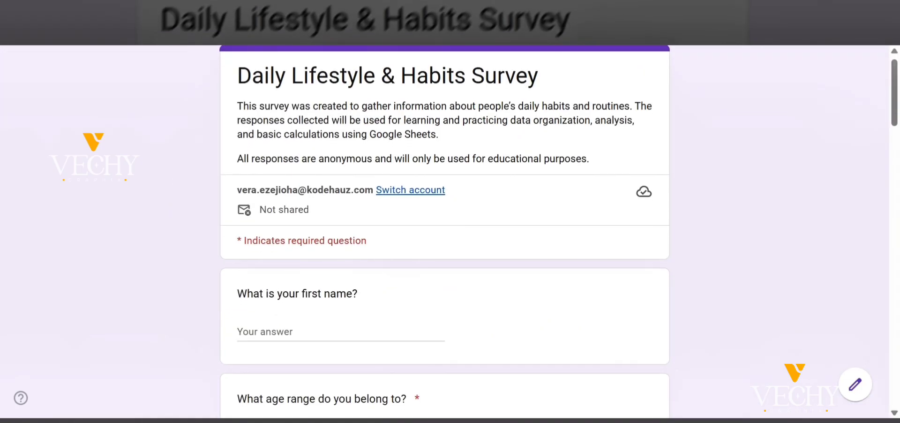
Examine the survey as respondents see it, from the title and account notice to the first name and age range questions
scroll(444, 235, "down", 4)
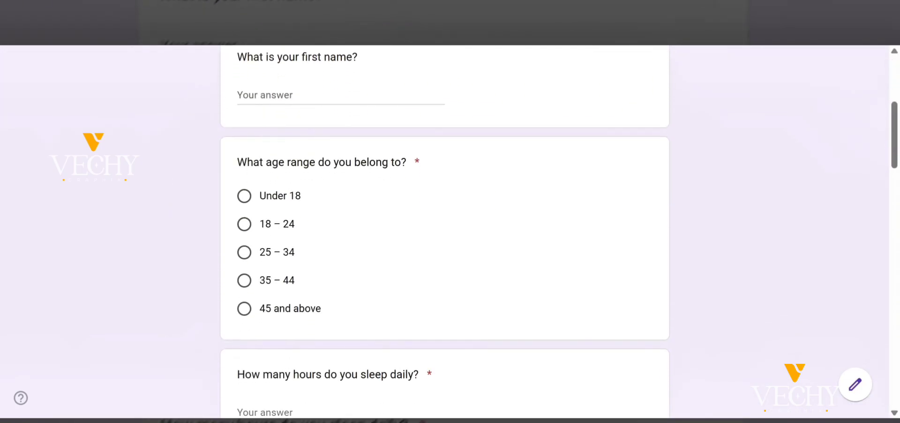
scroll(329, 289, "up", 4)
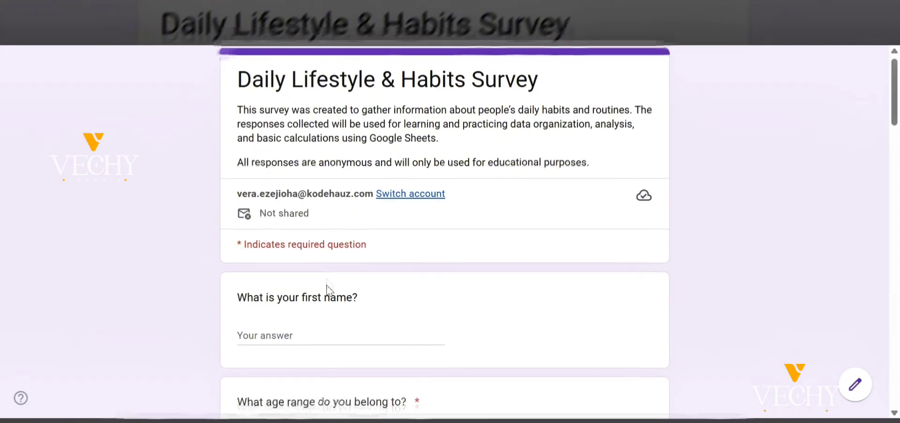
scroll(329, 290, "down", 1)
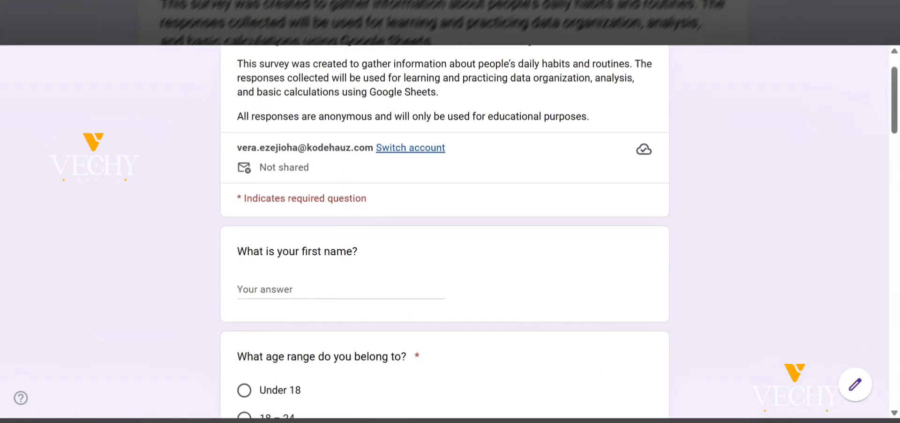
scroll(290, 177, "up", 5)
scroll(290, 177, "right", 1)
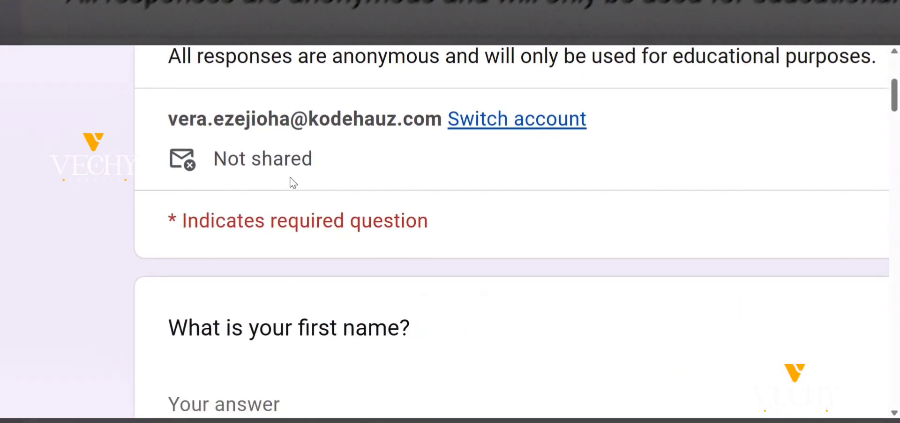
scroll(290, 173, "down", 3)
scroll(290, 170, "down", 1)
scroll(290, 170, "down", 5)
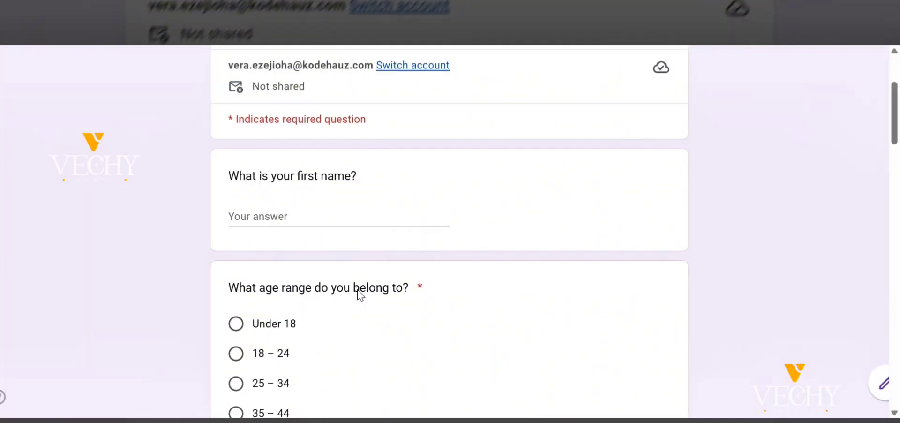
scroll(357, 289, "down", 1)
scroll(359, 294, "down", 1)
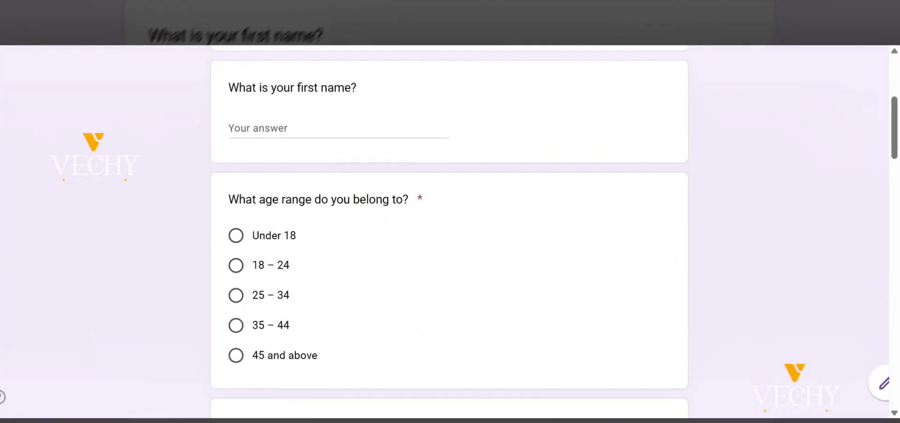
scroll(294, 147, "down", 2)
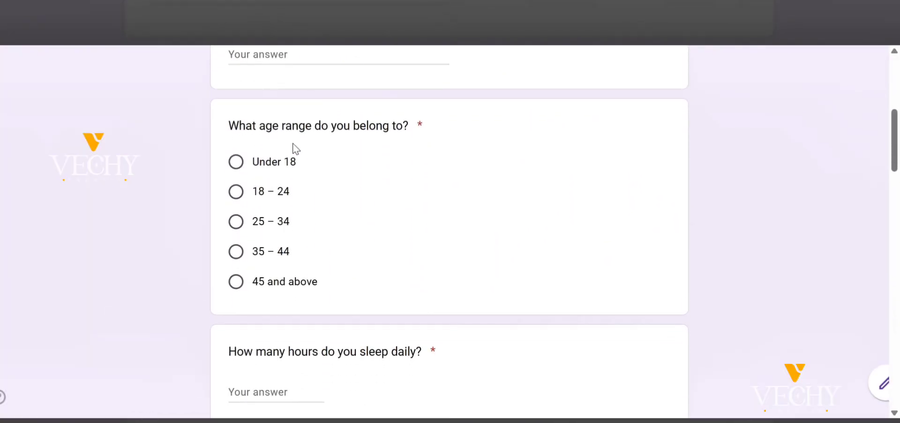
Answer the age range question with "18 – 24" and try 10.5 as the daily sleep hours
left_click(234, 193)
scroll(309, 227, "down", 3)
scroll(308, 228, "down", 1)
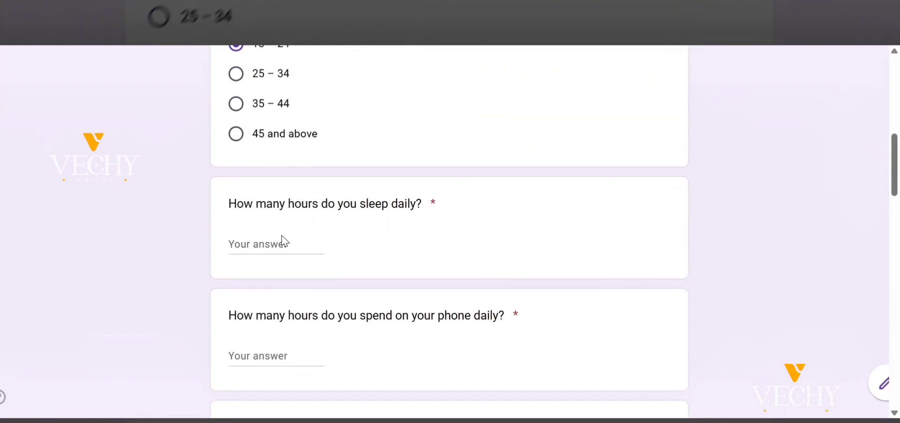
left_click(283, 240)
type("10")
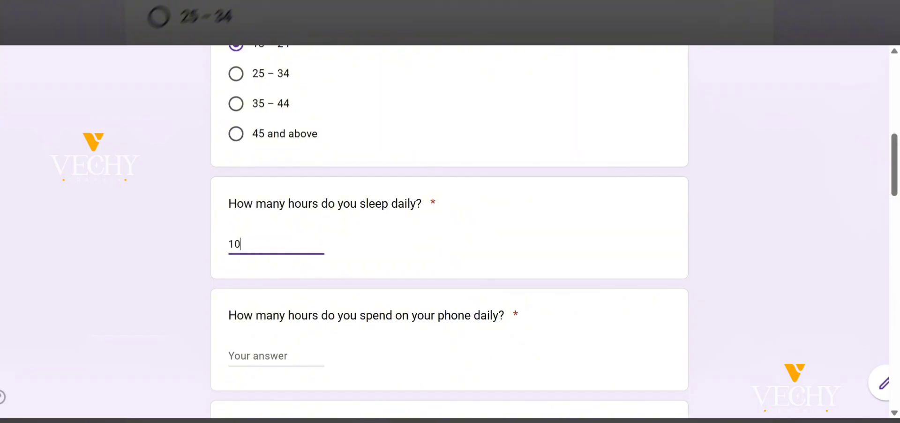
type(".5")
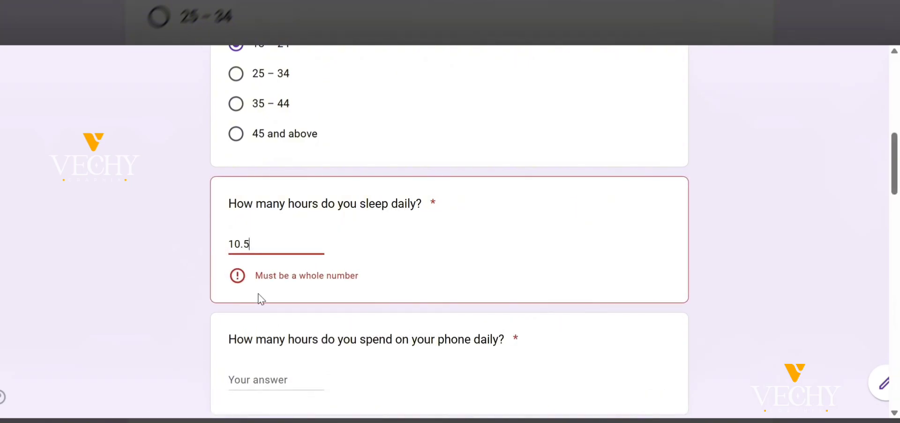
Correct the daily sleep hours answer to the whole number 10
scroll(233, 283, "up", 5)
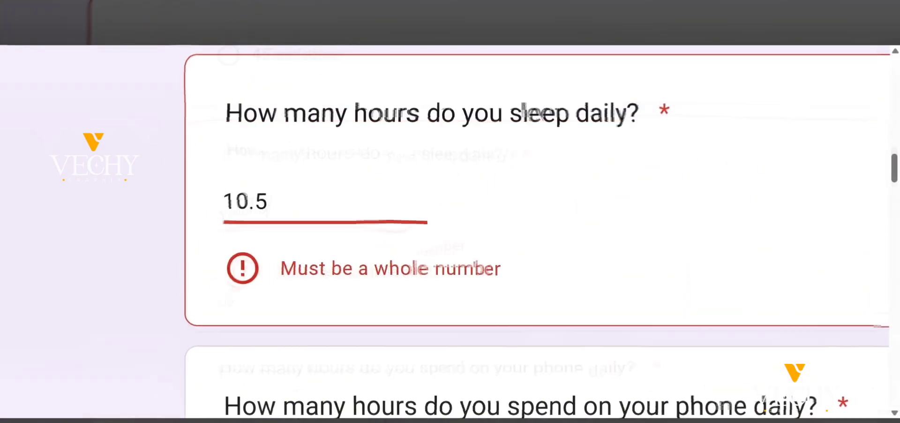
scroll(439, 288, "down", 3)
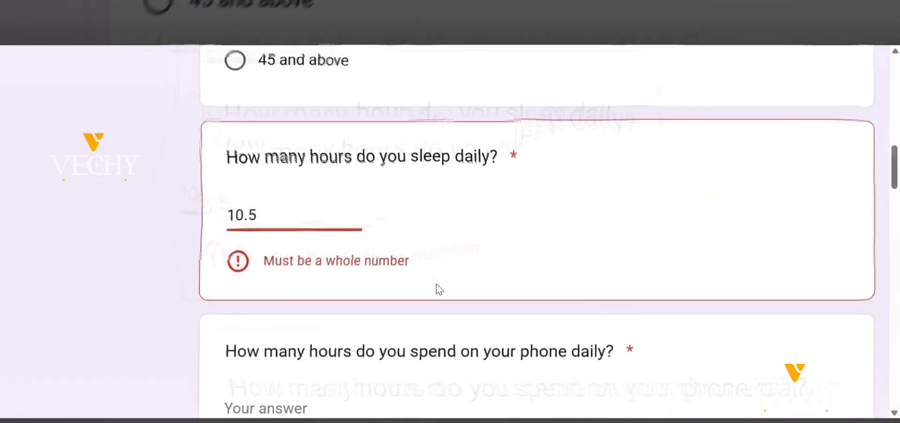
key("BackSpace")
key("BackSpace")
scroll(257, 256, "down", 2)
key("Tab")
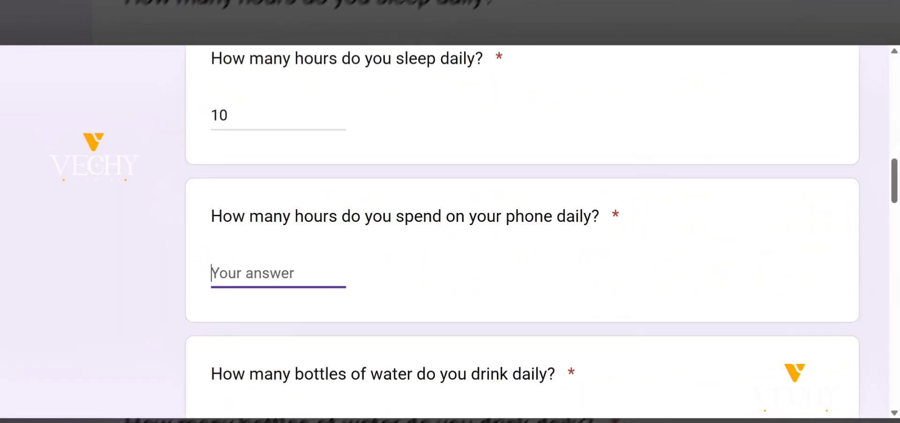
Try the text "Be" as the answer for daily phone hours and clear it again
type("B")
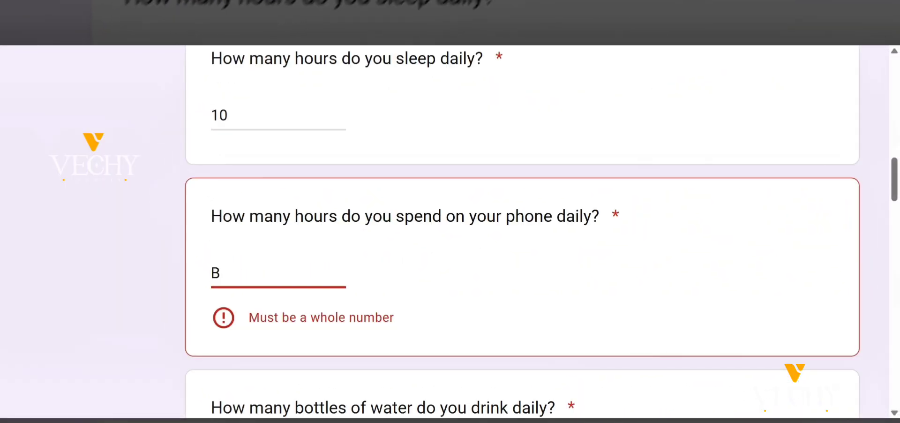
type("e")
scroll(341, 352, "down", 2)
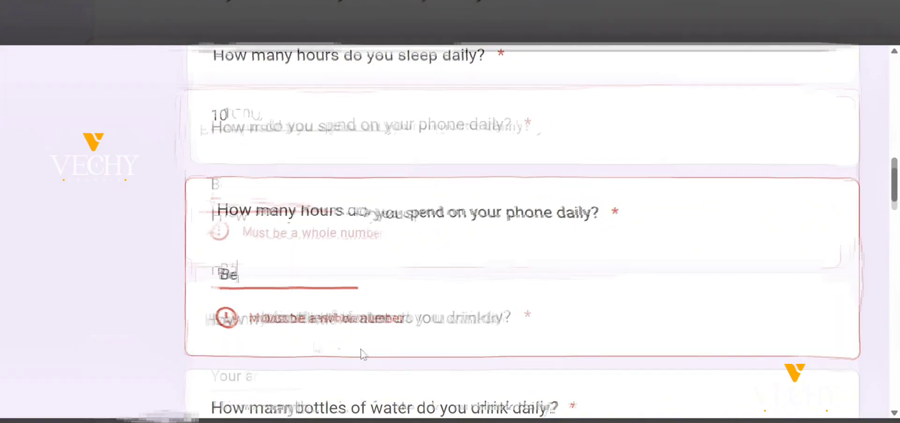
left_click(363, 348)
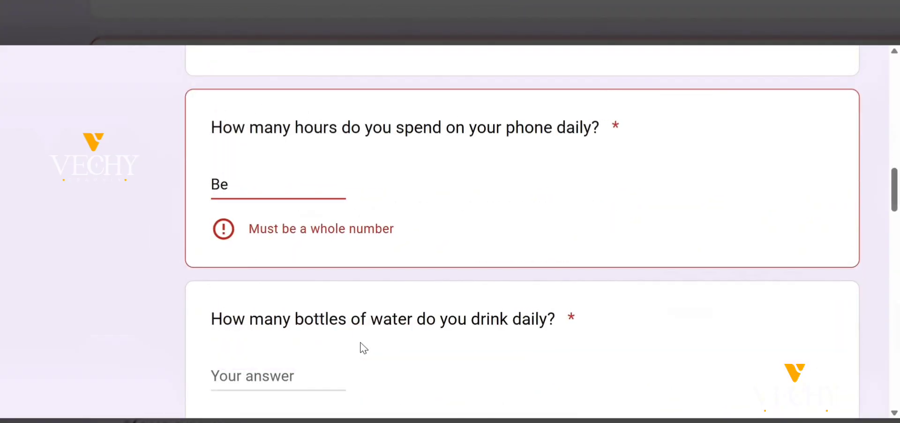
left_click(234, 185)
key("BackSpace")
key("BackSpace")
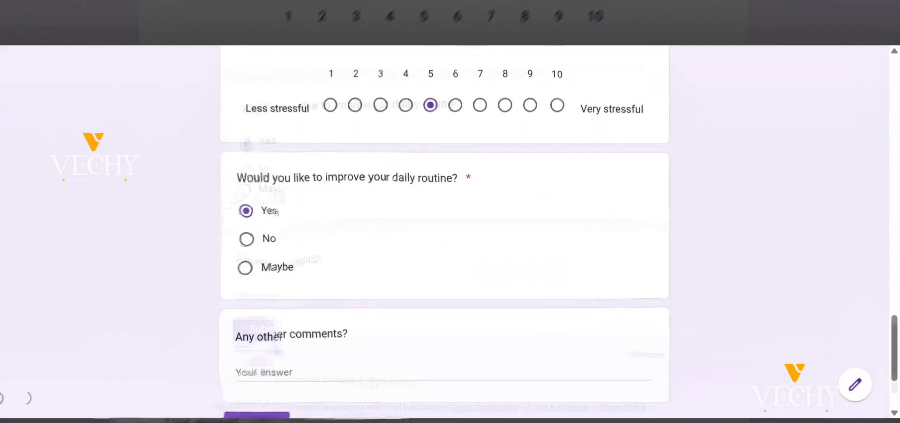
Look over the filled-in survey from the closing comments question back up to its title
scroll(459, 272, "down", 3)
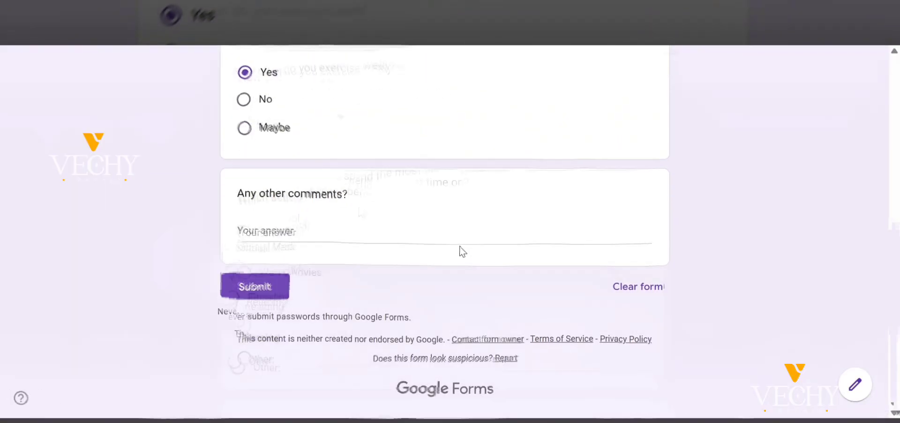
scroll(460, 251, "up", 15)
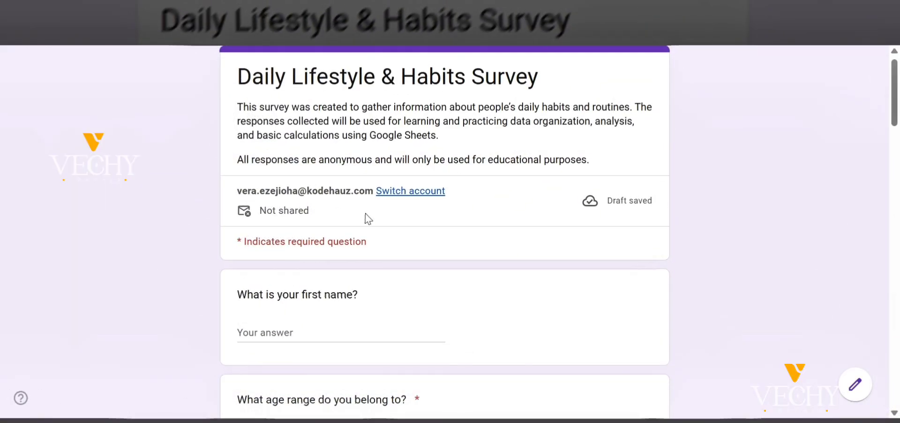
scroll(488, 179, "up", 1)
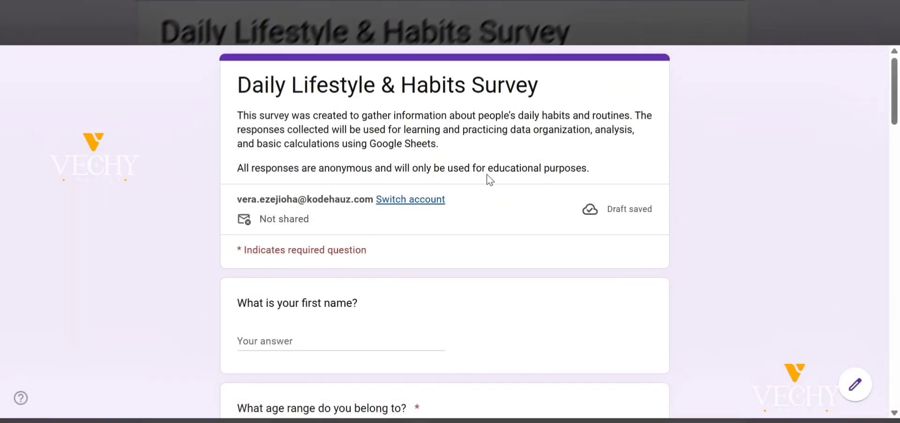